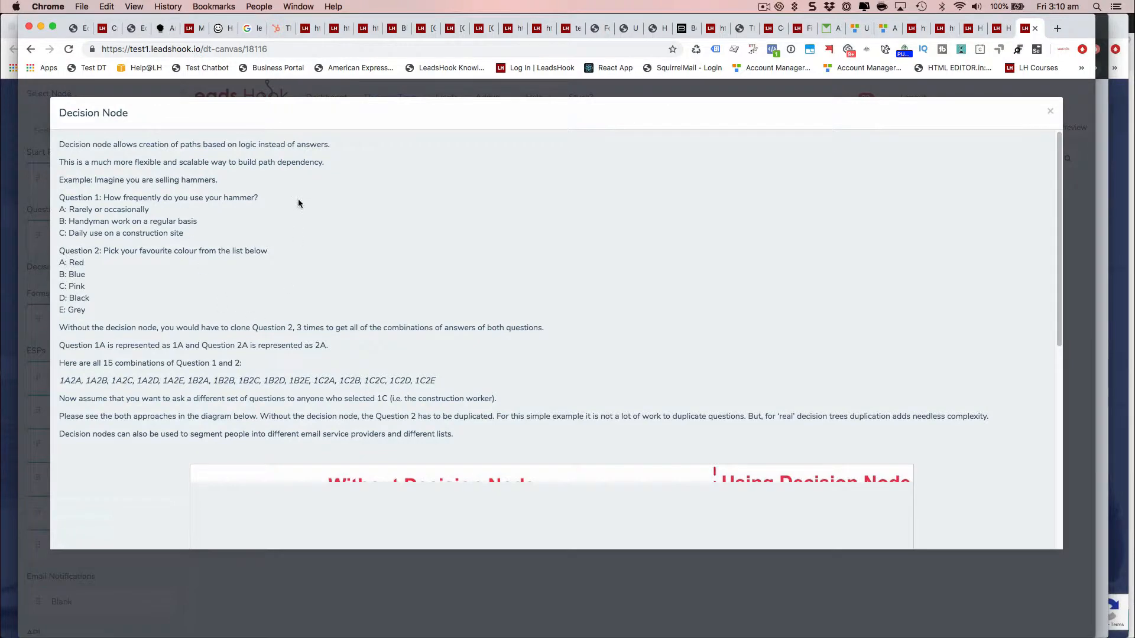
# Step: Read the Decision Node explanation and its with/without comparison diagram, and return to the decision tree canvas
pyautogui.scroll(-5, 371, 208)
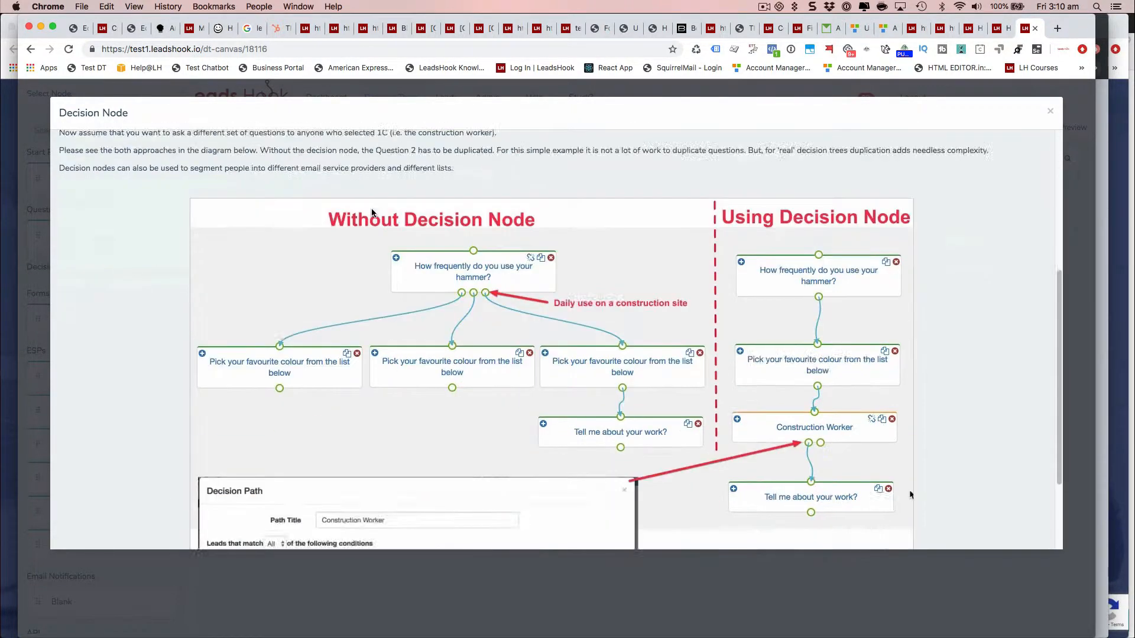
pyautogui.scroll(-3, 371, 212)
pyautogui.scroll(3, 371, 211)
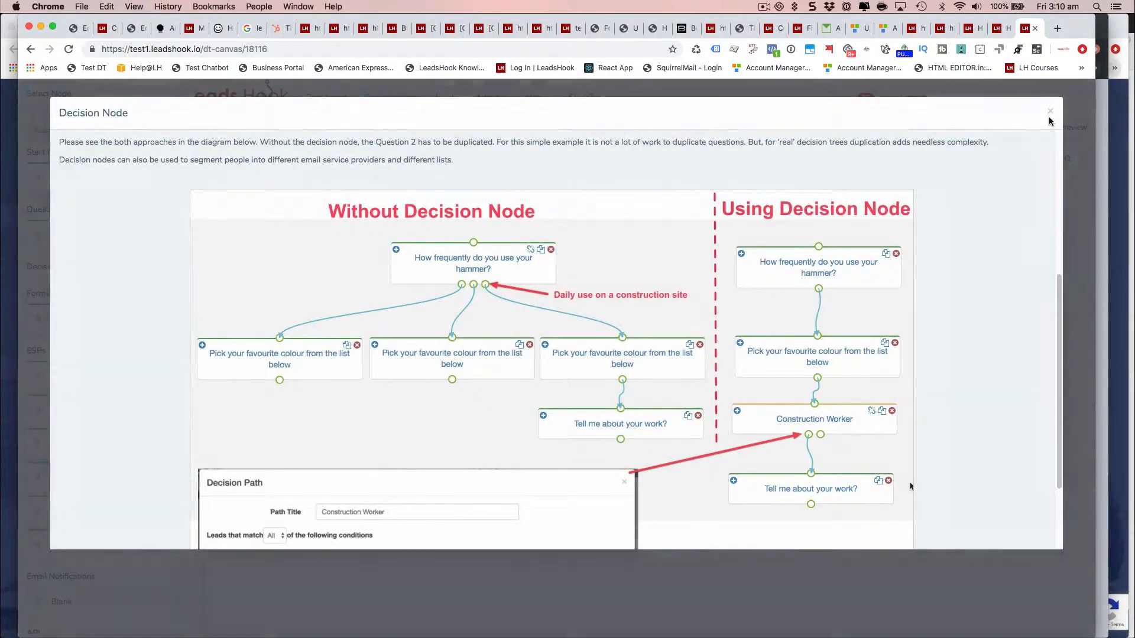
pyautogui.click(1050, 113)
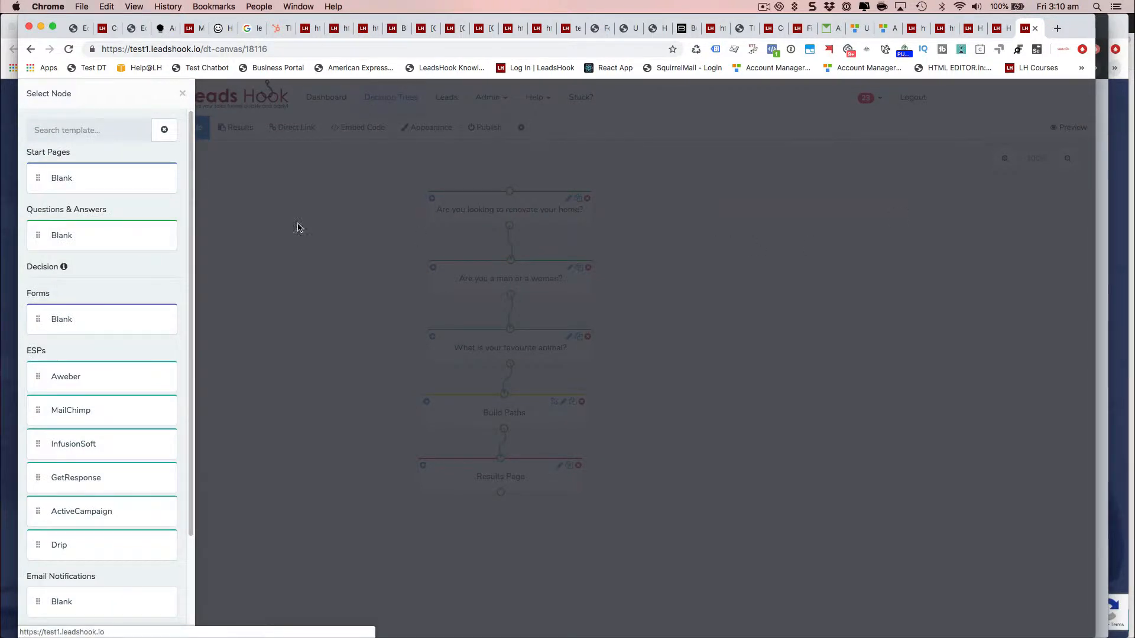
pyautogui.click(180, 92)
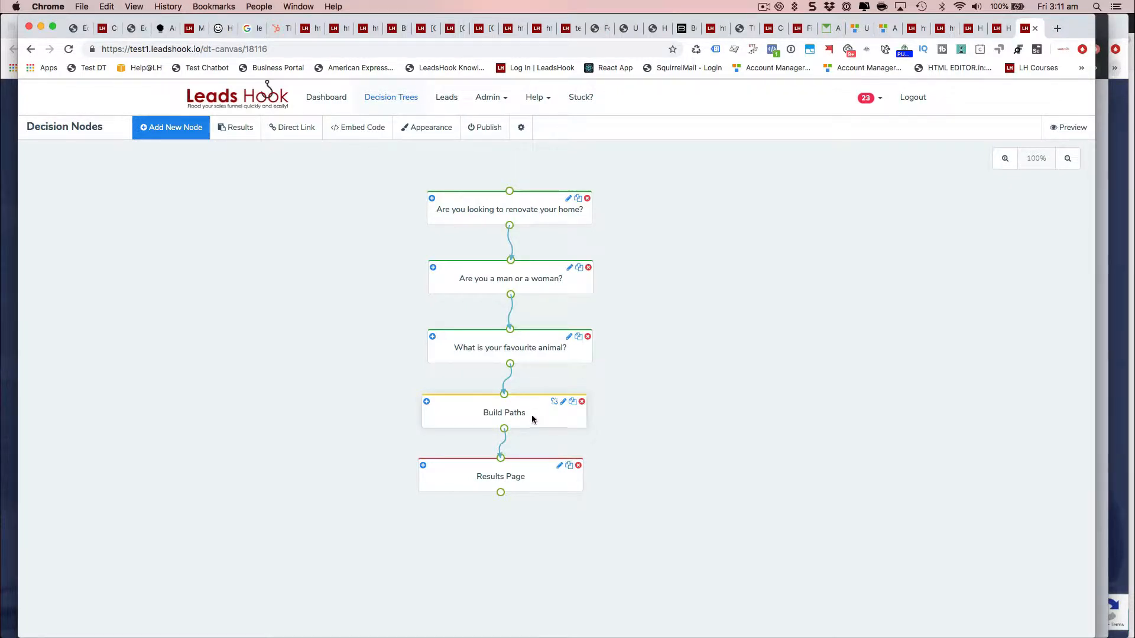
# Step: Check the properties and existing paths of the Build Paths decision node
pyautogui.click(510, 415)
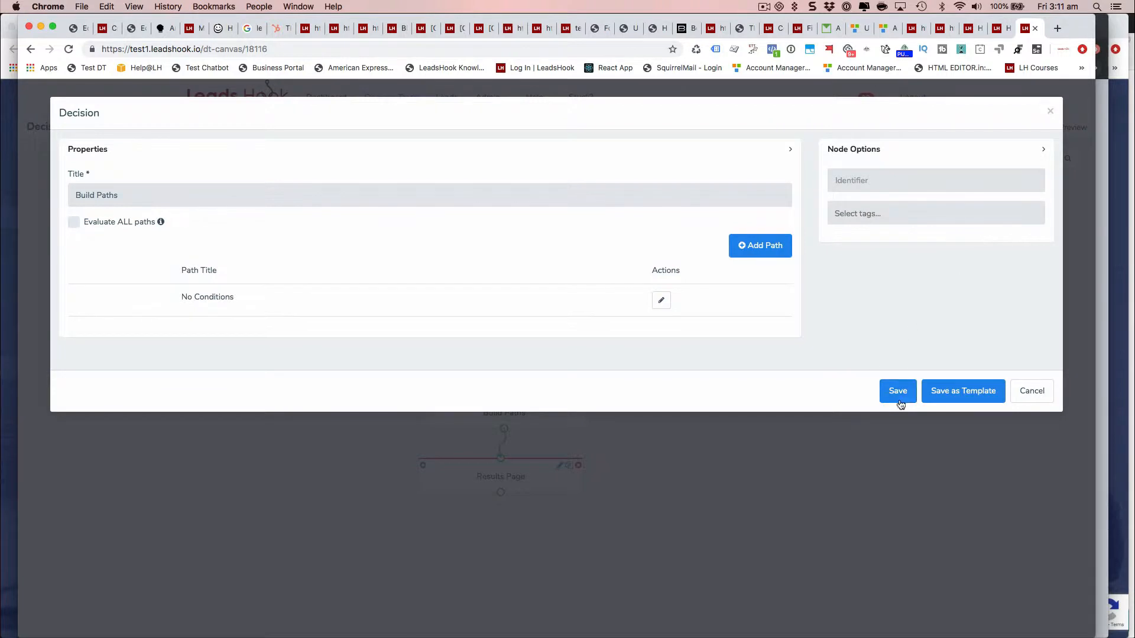
pyautogui.click(898, 401)
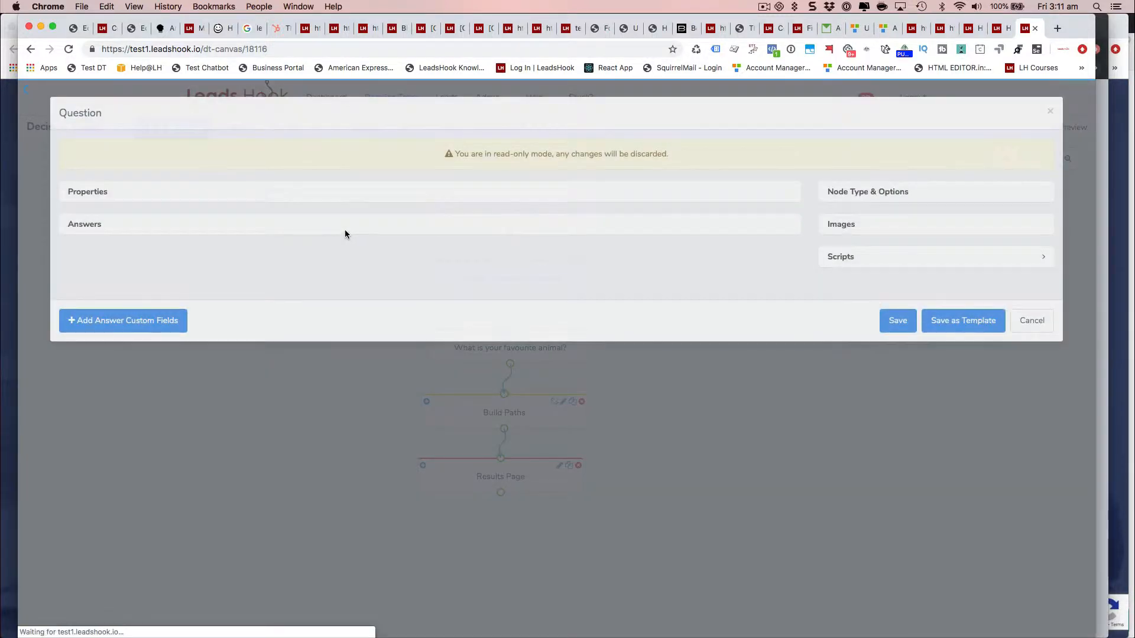
# Step: Review the answers and answer custom fields of the "Are you looking to renovate your home?" question without changing them
pyautogui.scroll(-3, 350, 254)
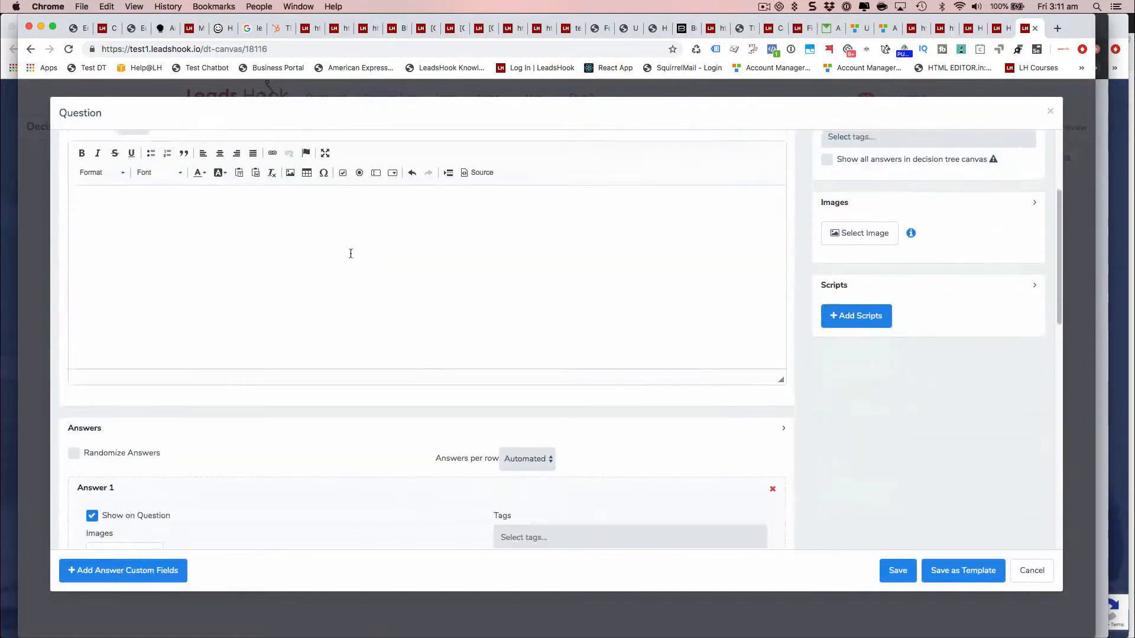
pyautogui.scroll(-10, 351, 254)
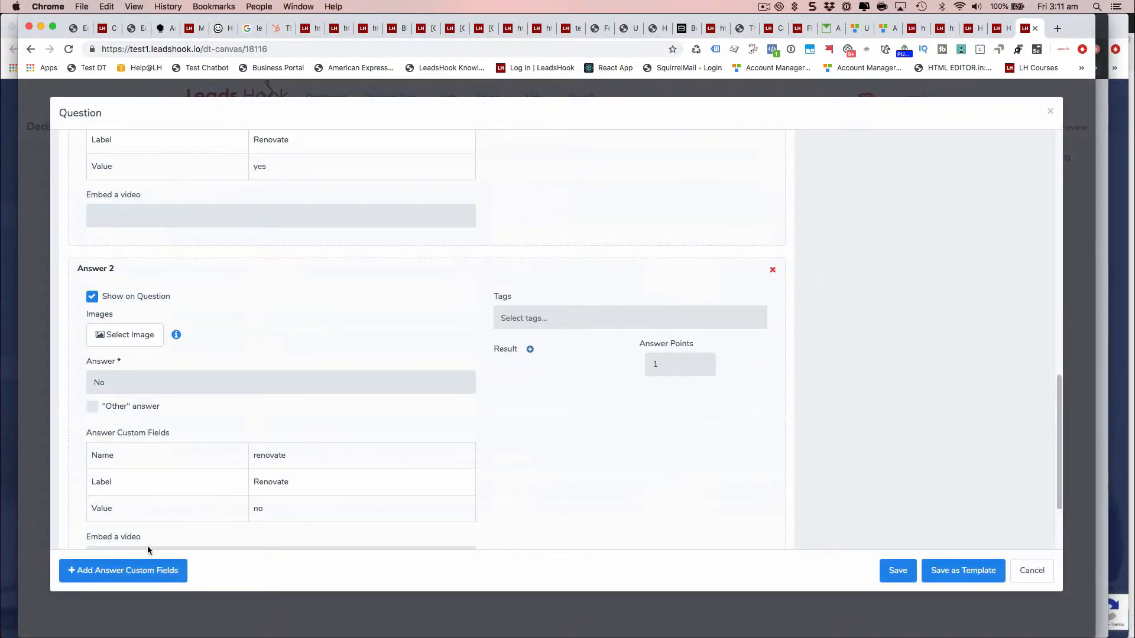
pyautogui.click(140, 567)
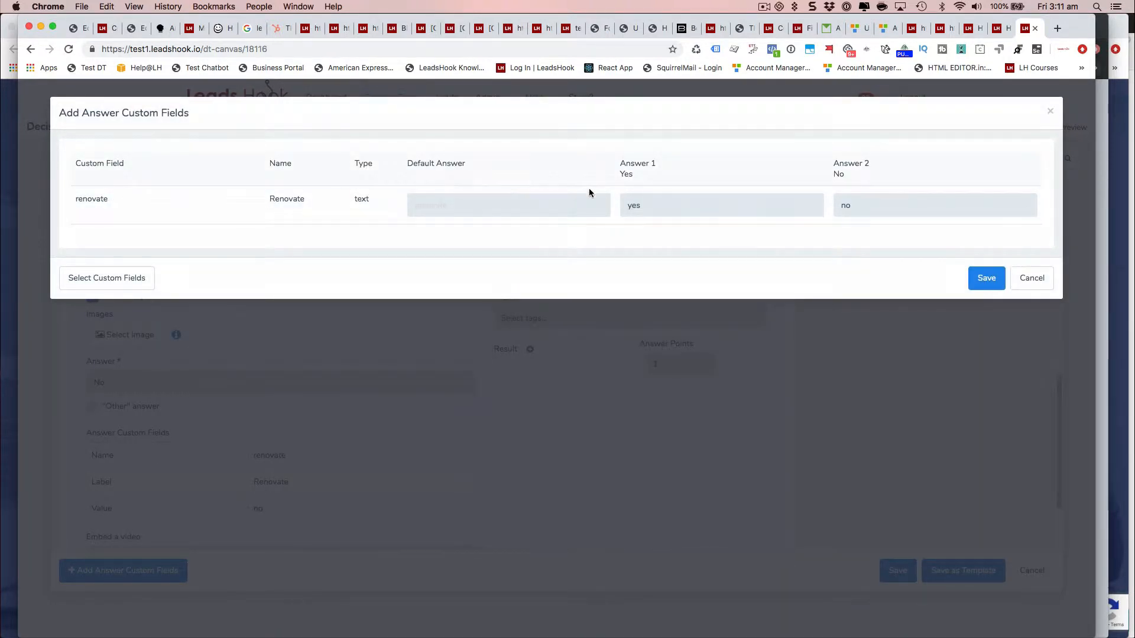
pyautogui.click(1032, 277)
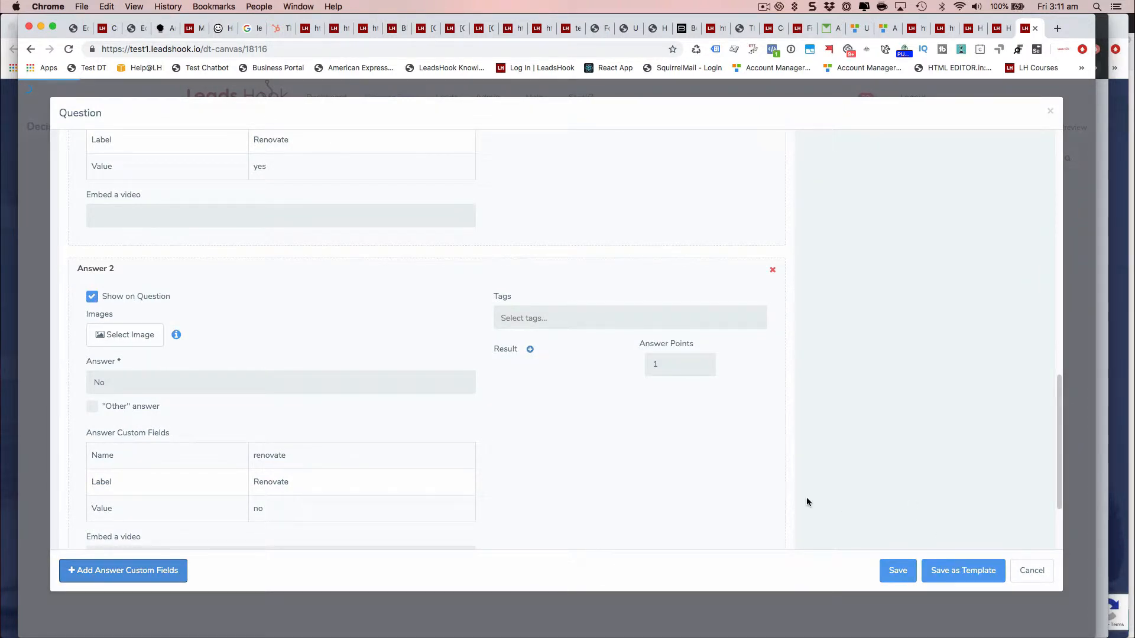
pyautogui.click(1030, 574)
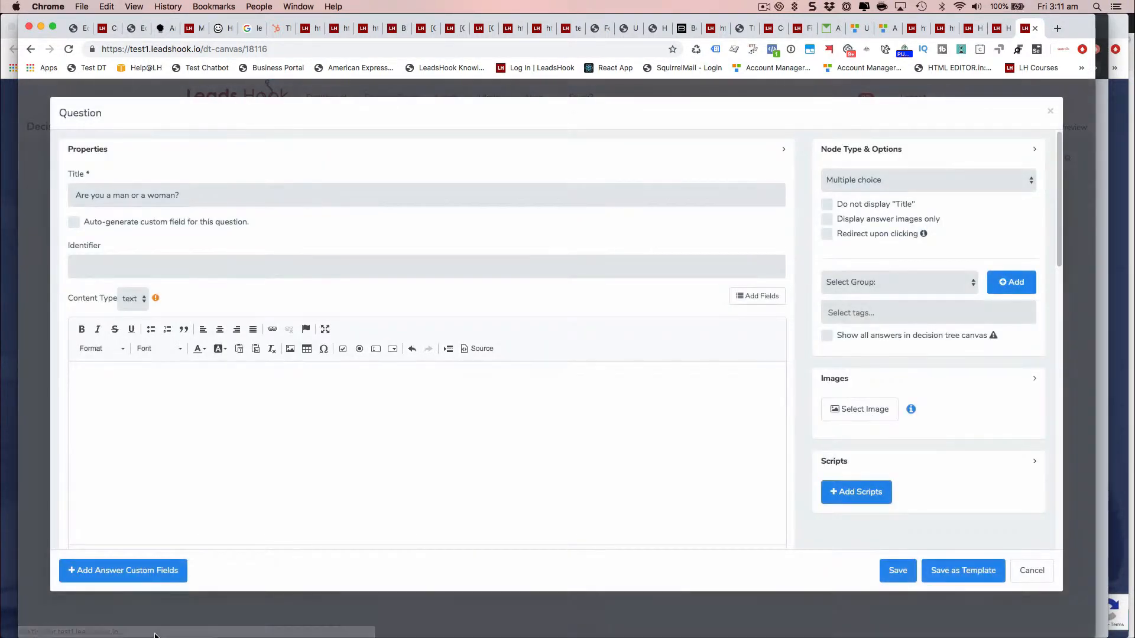
# Step: Review the custom fields of the "Are you a man or a woman?" and "What is your favourite animal?" questions without changing them
pyautogui.click(137, 580)
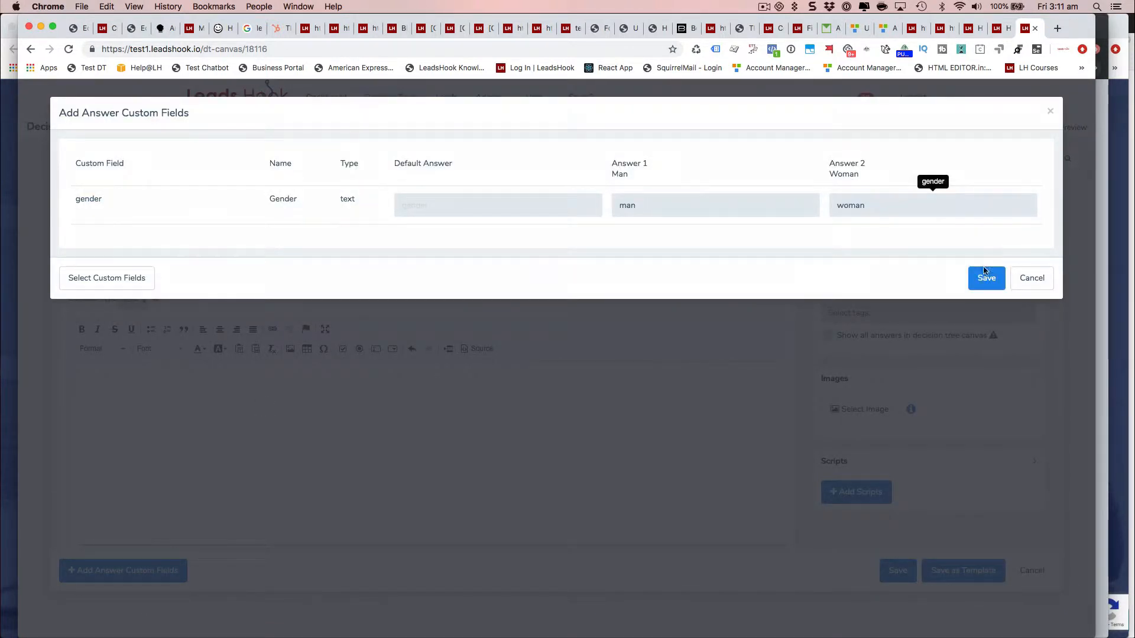
pyautogui.click(1028, 278)
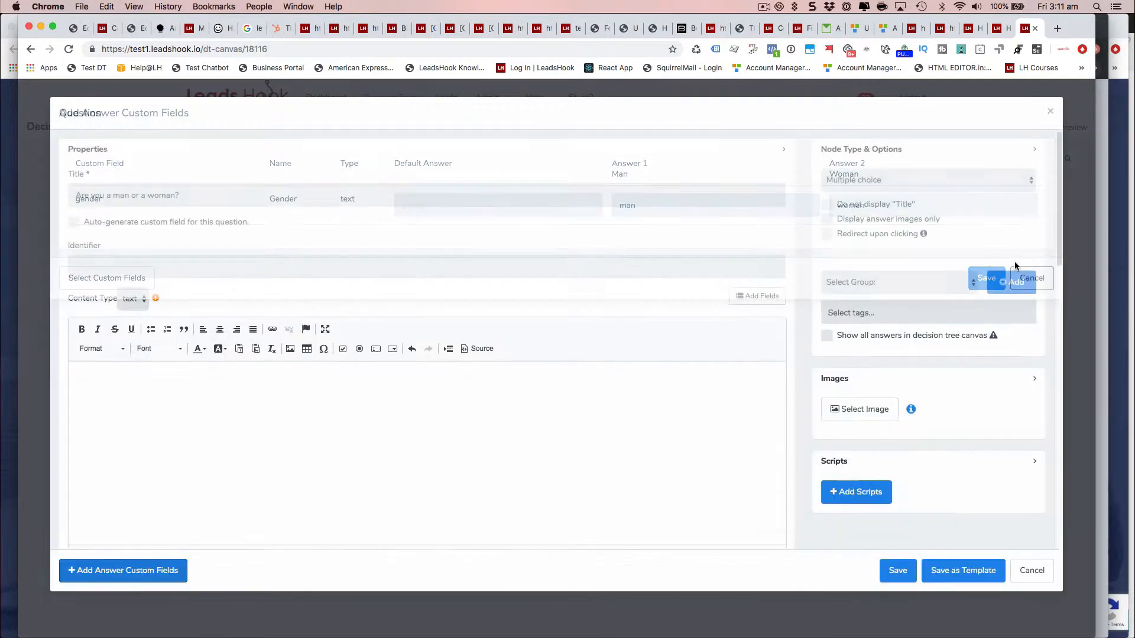
pyautogui.click(1034, 572)
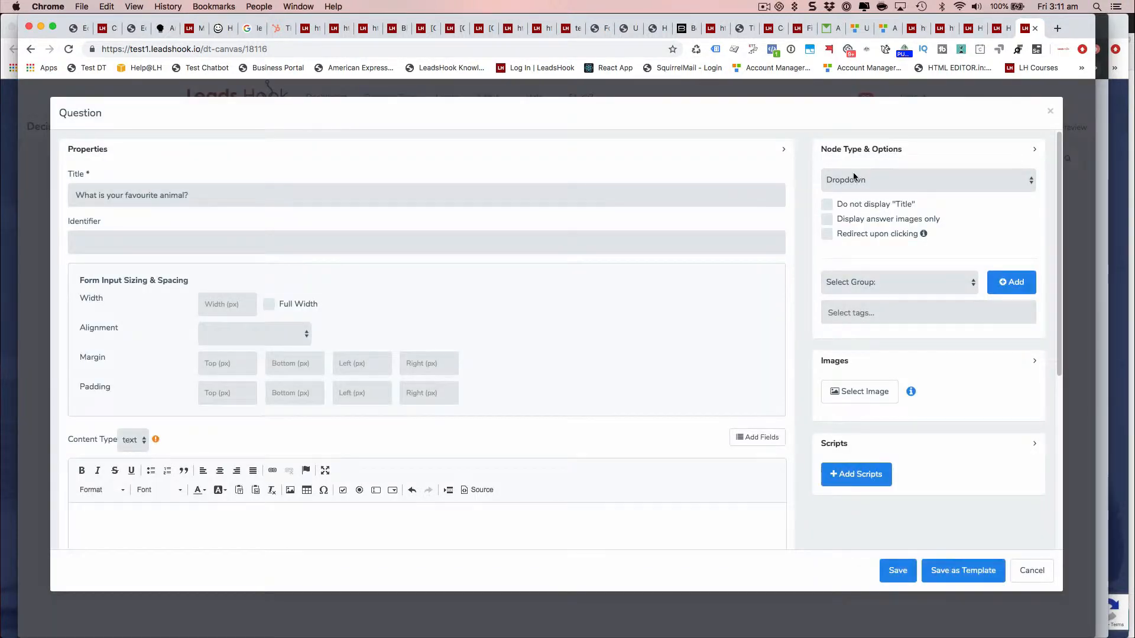
pyautogui.scroll(-5, 427, 267)
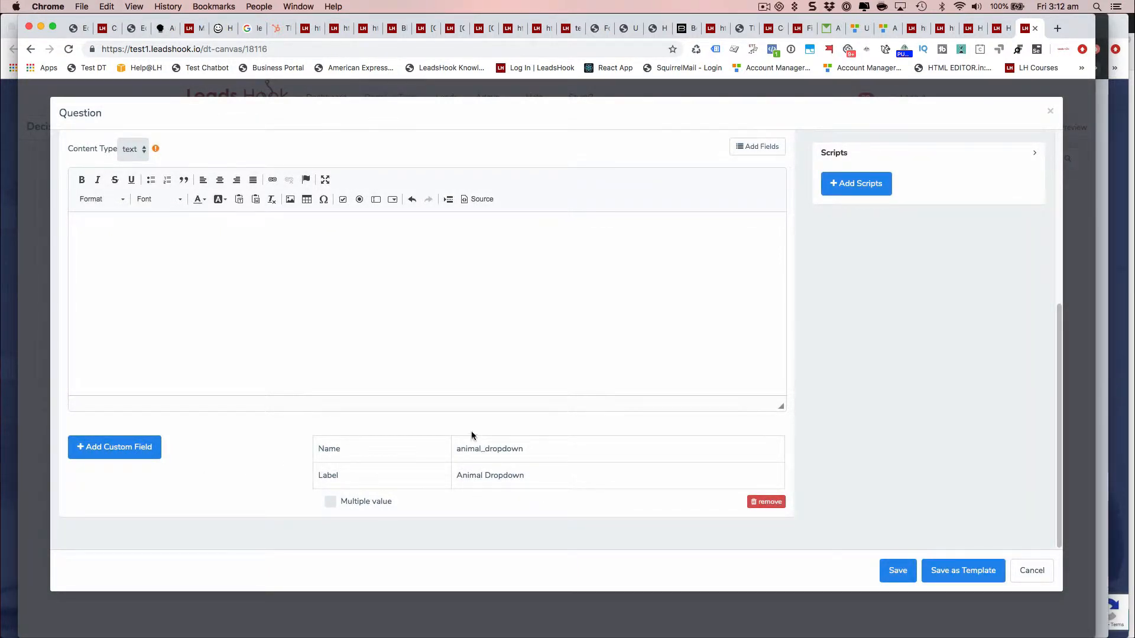
pyautogui.click(1032, 569)
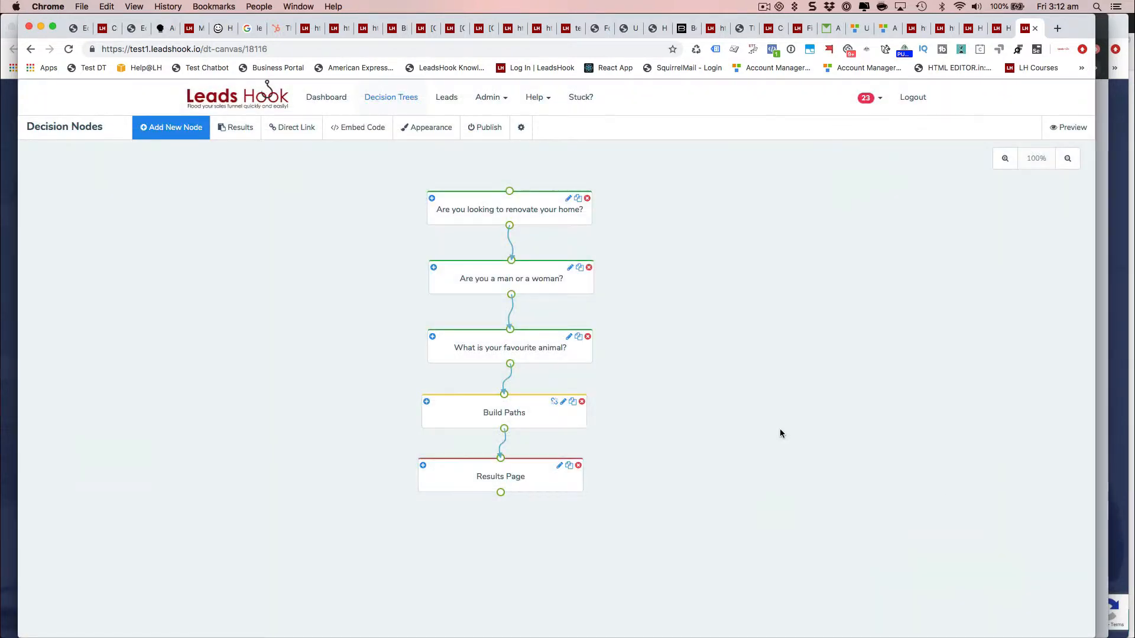
# Step: Move the Results Page node slightly to the left beneath the Build Paths node
pyautogui.moveTo(451, 475); pyautogui.dragTo(407, 476)
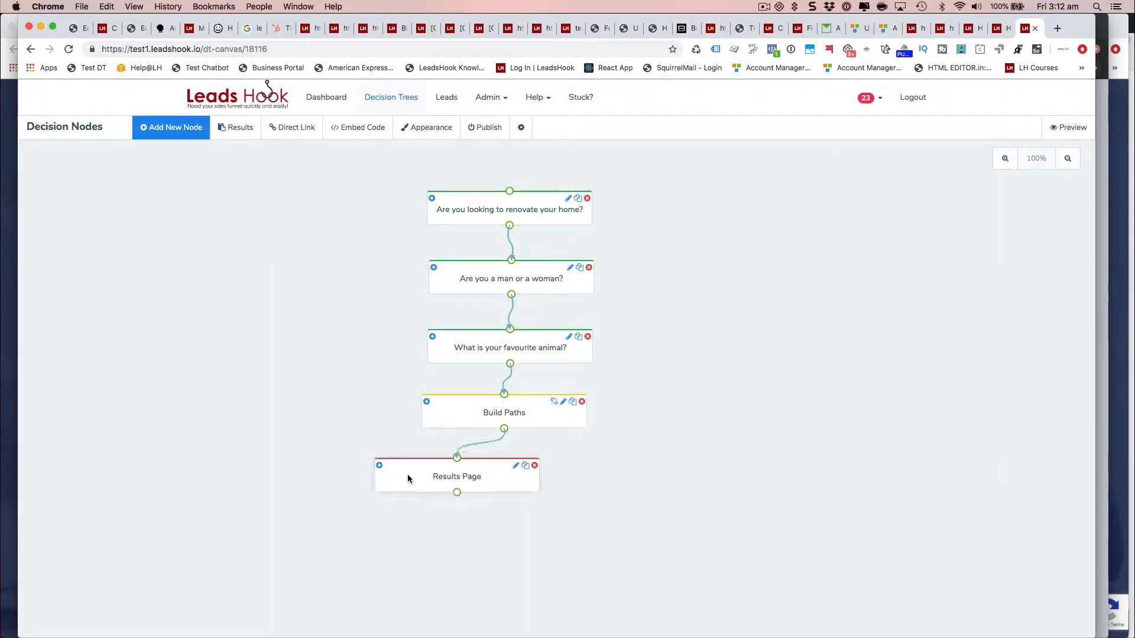
# Step: Examine the condition types offered for a new path in the Build Paths decision, without saving a path
pyautogui.click(489, 416)
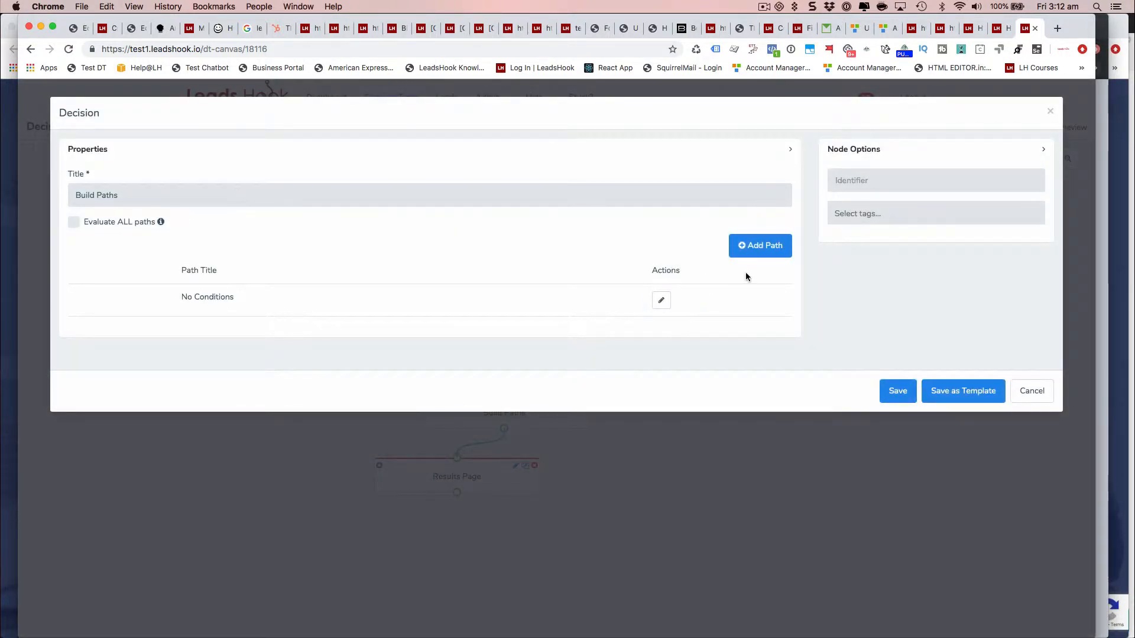
pyautogui.click(759, 249)
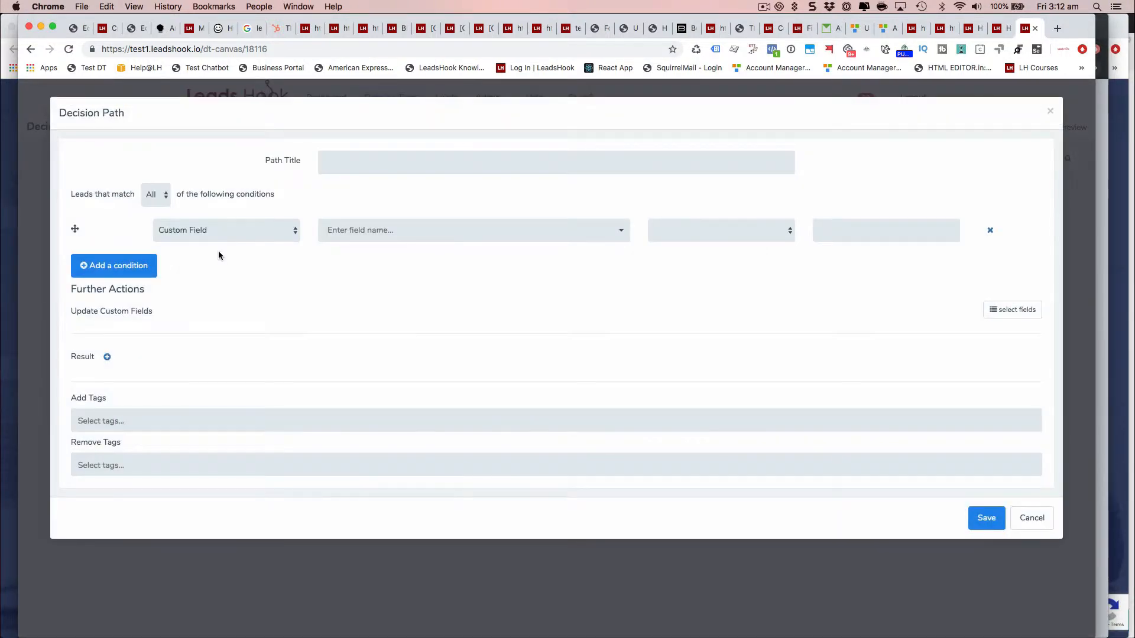
pyautogui.click(201, 232)
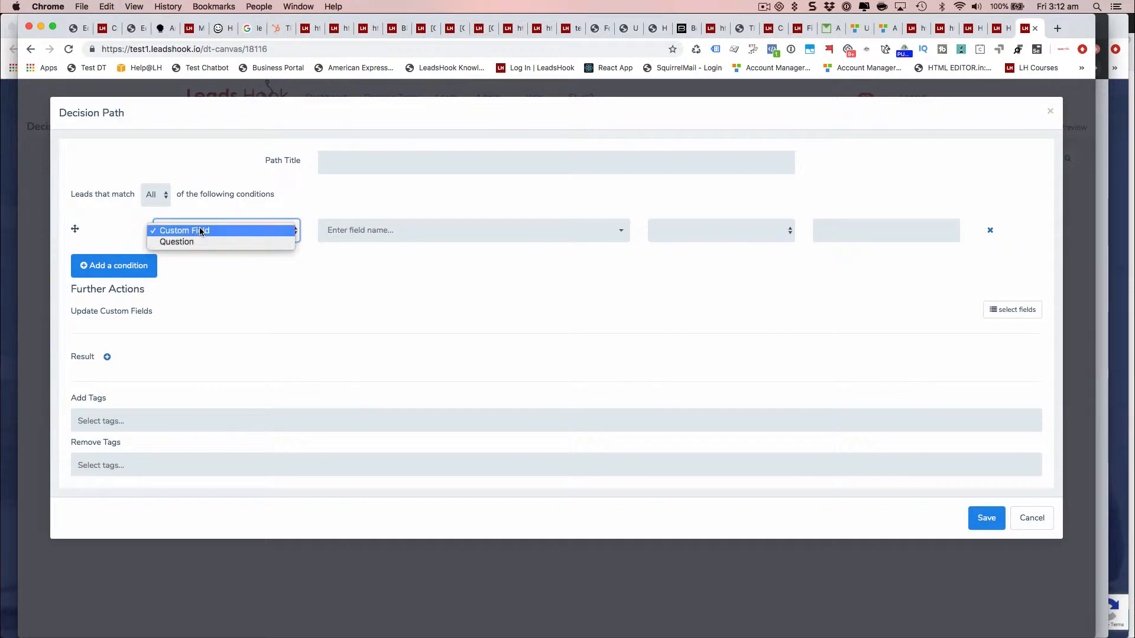
pyautogui.click(202, 231)
pyautogui.click(197, 235)
pyautogui.click(197, 233)
pyautogui.click(1030, 523)
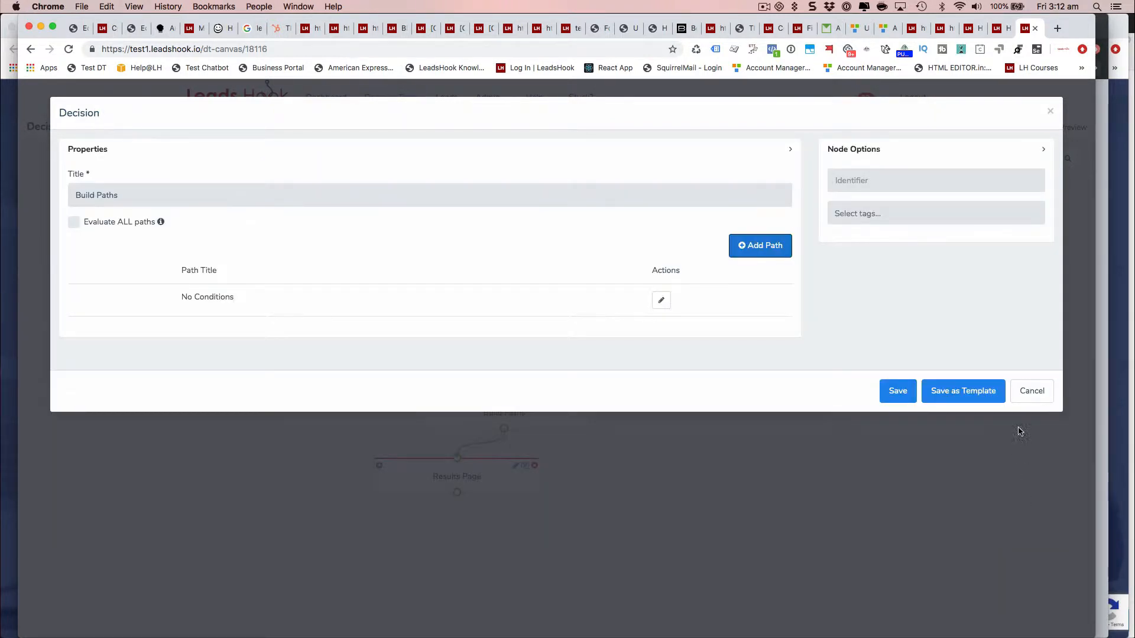
pyautogui.click(1022, 392)
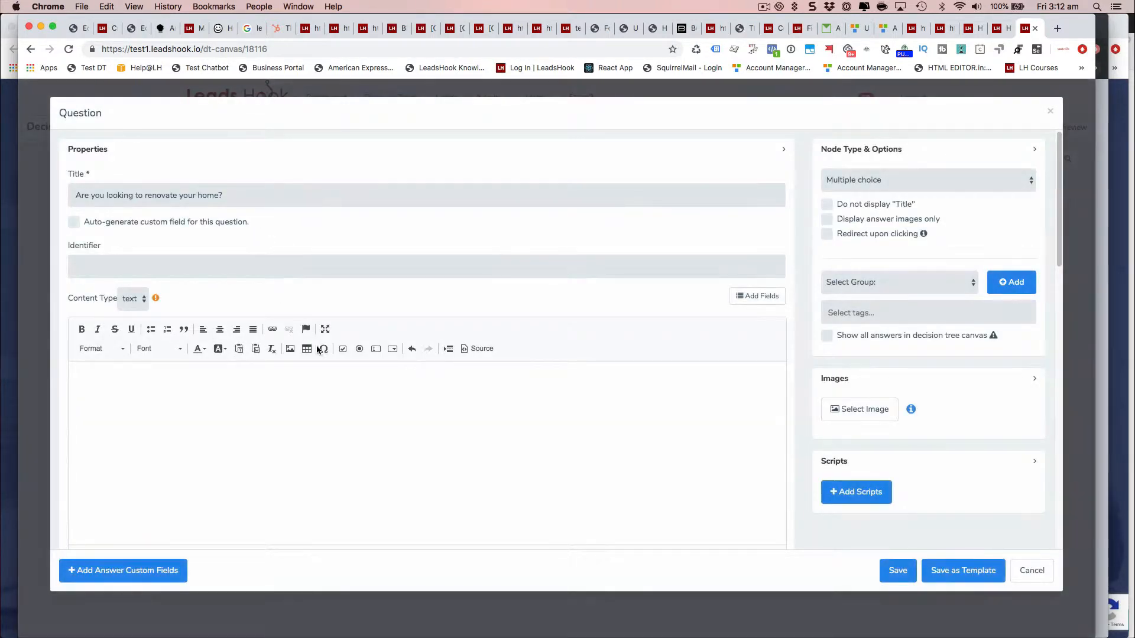
# Step: Recheck the custom field values attached to the answers of the "Are you looking to renovate your home?" question
pyautogui.scroll(-15, 323, 358)
pyautogui.scroll(1, 260, 330)
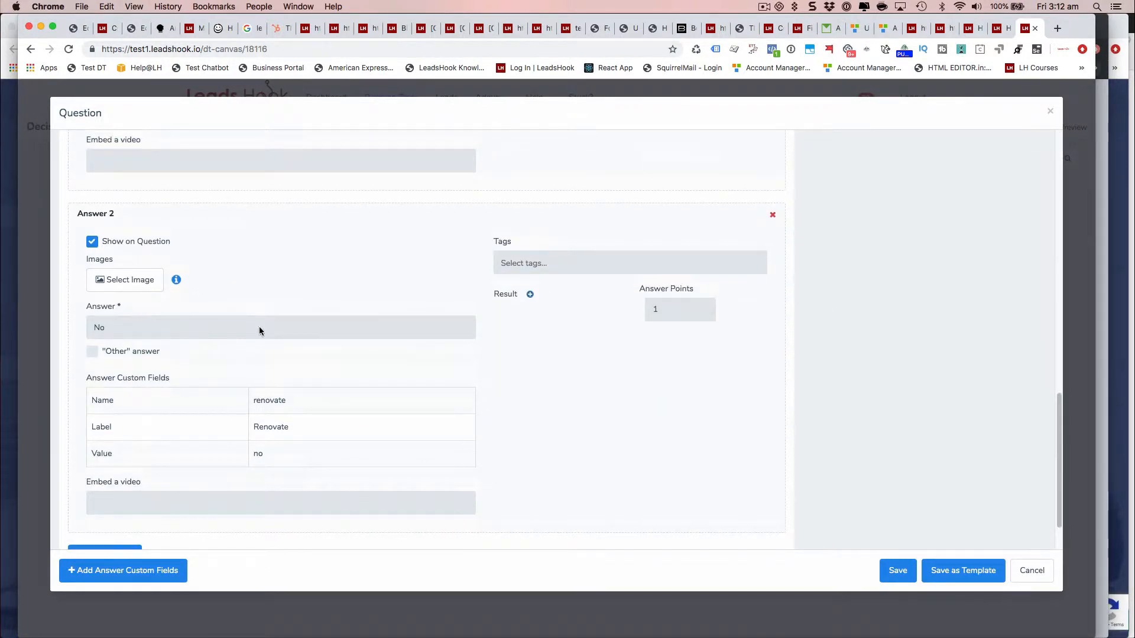
pyautogui.click(1030, 573)
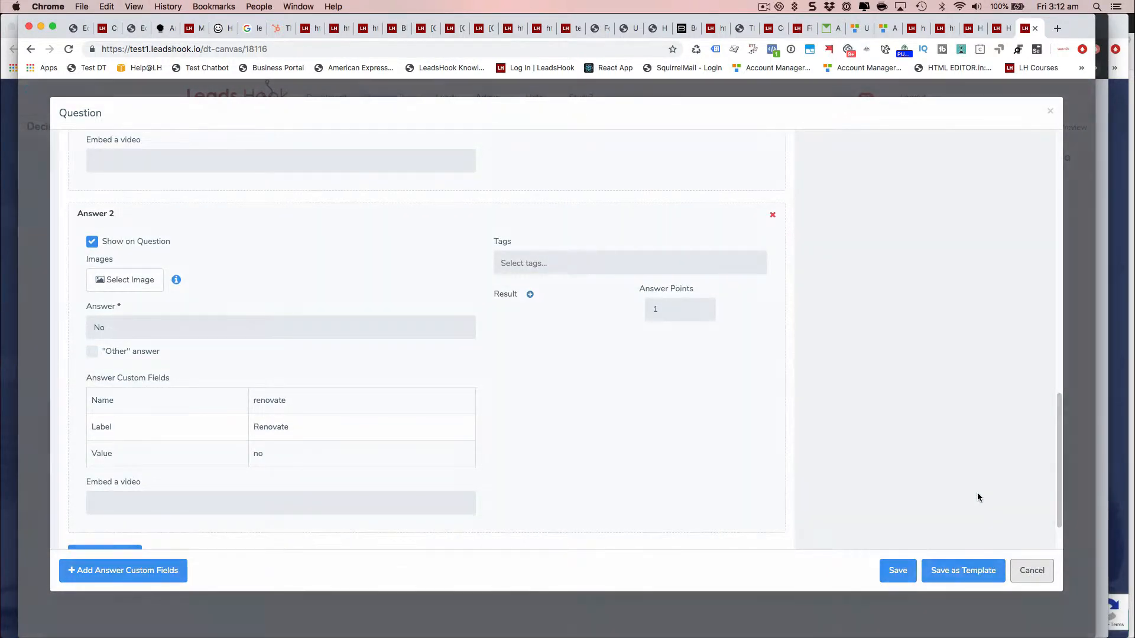
pyautogui.click(1033, 573)
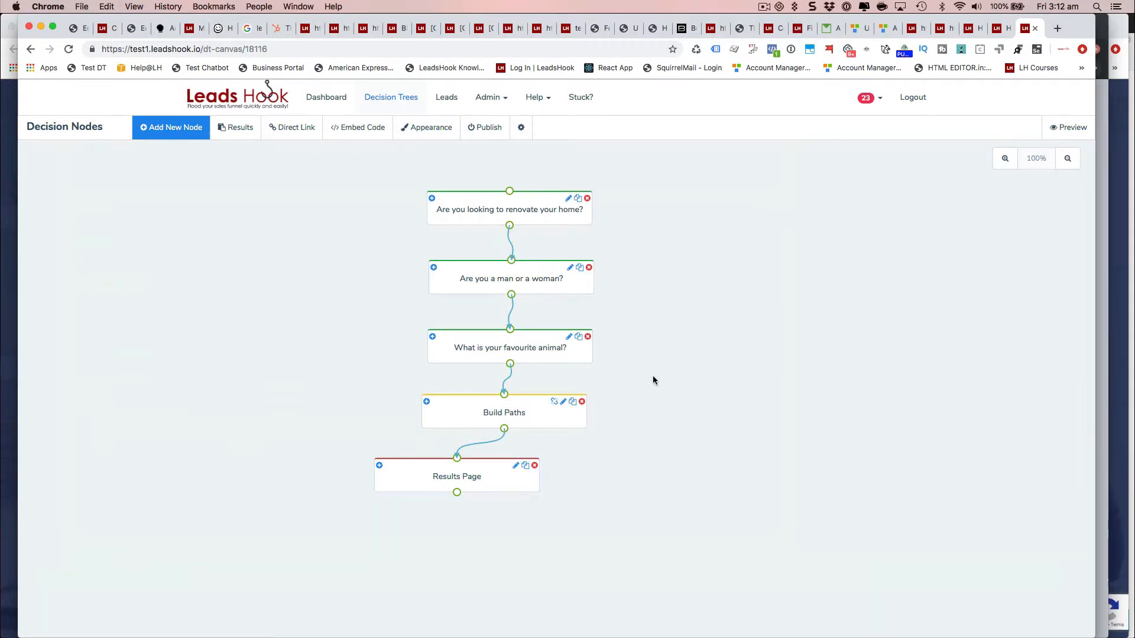
# Step: Add a path to the Build Paths decision with the question condition "Are you looking to renovate your home?" is Yes
pyautogui.click(502, 416)
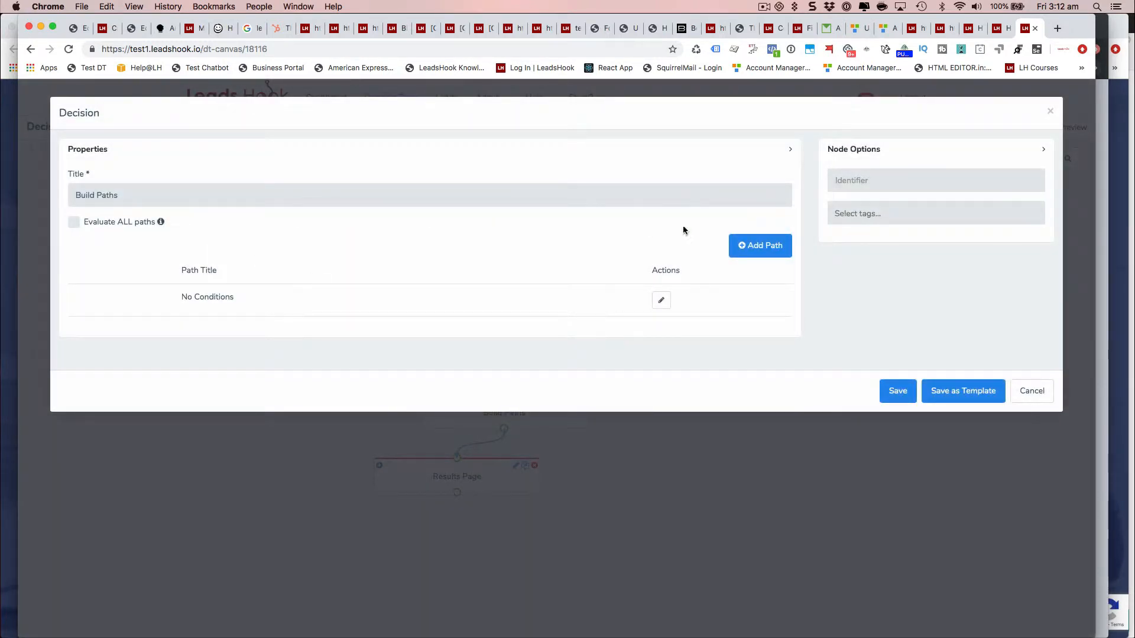
pyautogui.click(761, 246)
pyautogui.click(195, 230)
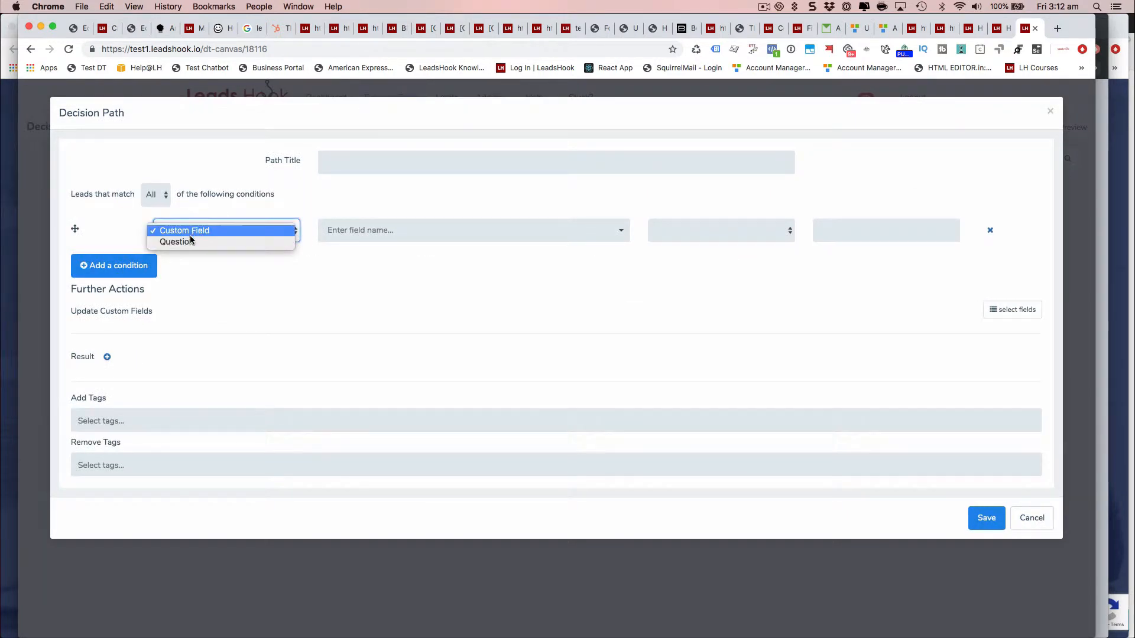
pyautogui.click(190, 241)
pyautogui.click(367, 233)
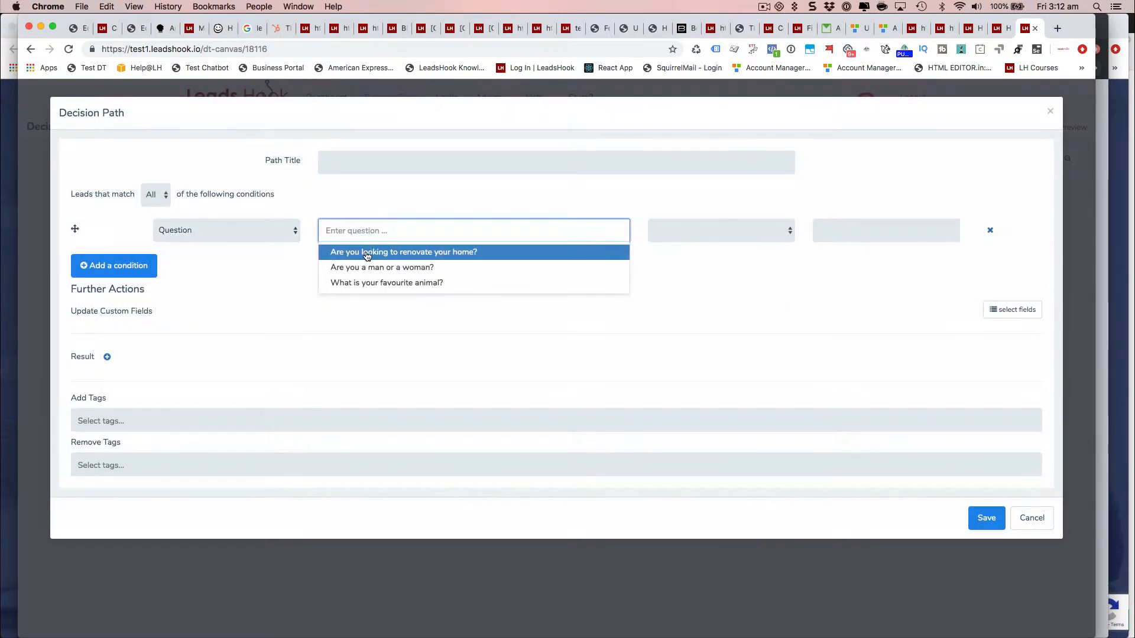
pyautogui.click(366, 253)
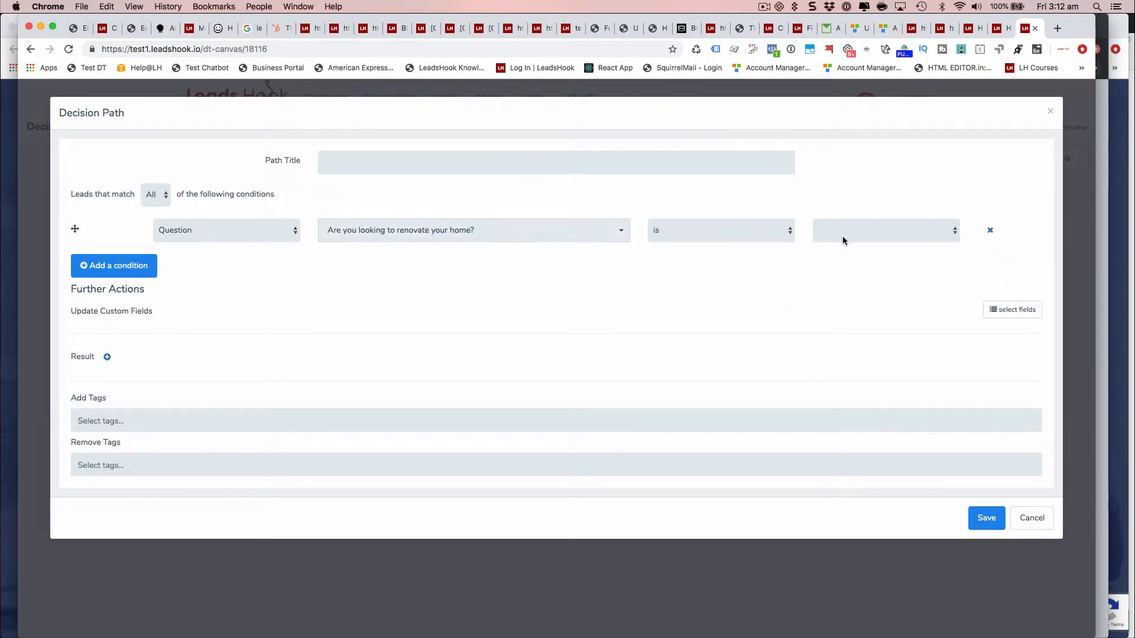
pyautogui.click(843, 239)
pyautogui.click(828, 251)
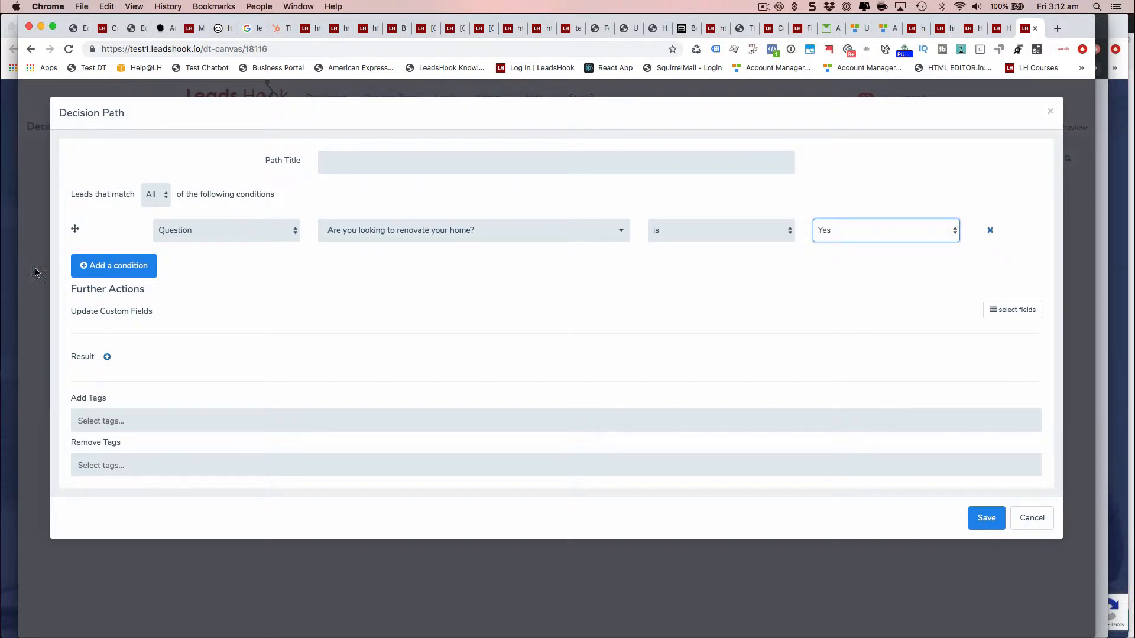
# Step: Add a second condition to the path requiring the custom field Renovate (renovate) to be "yes"
pyautogui.click(137, 267)
pyautogui.click(226, 262)
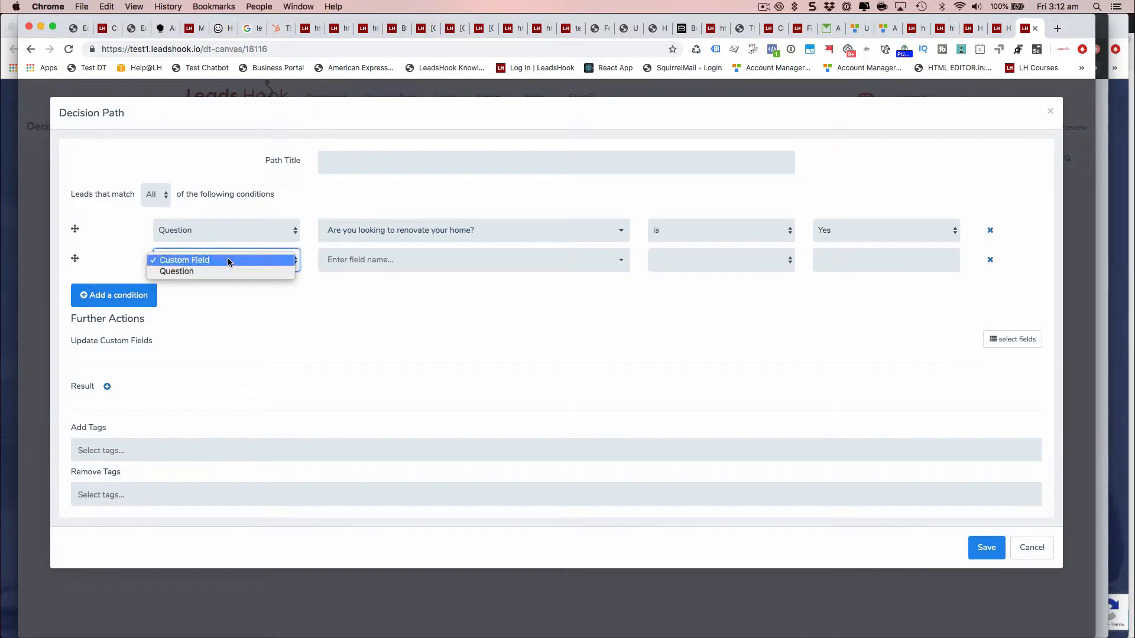
pyautogui.click(228, 258)
pyautogui.click(341, 262)
pyautogui.write('trno')
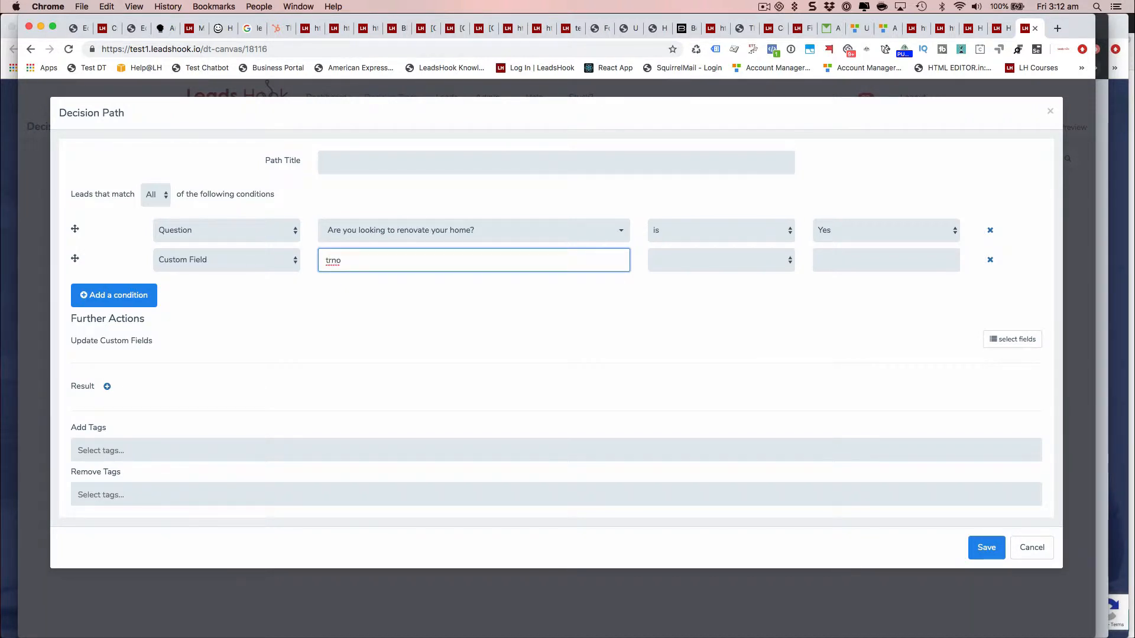
pyautogui.press('BackSpace')
pyautogui.press('BackSpace')
pyautogui.write('reno')
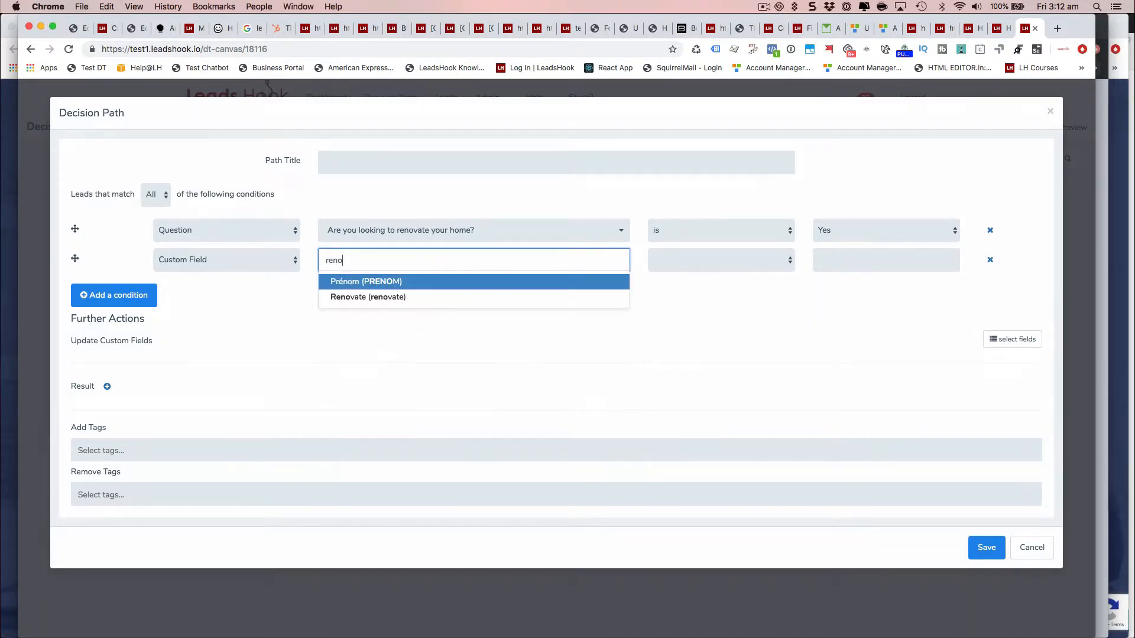
pyautogui.click(342, 297)
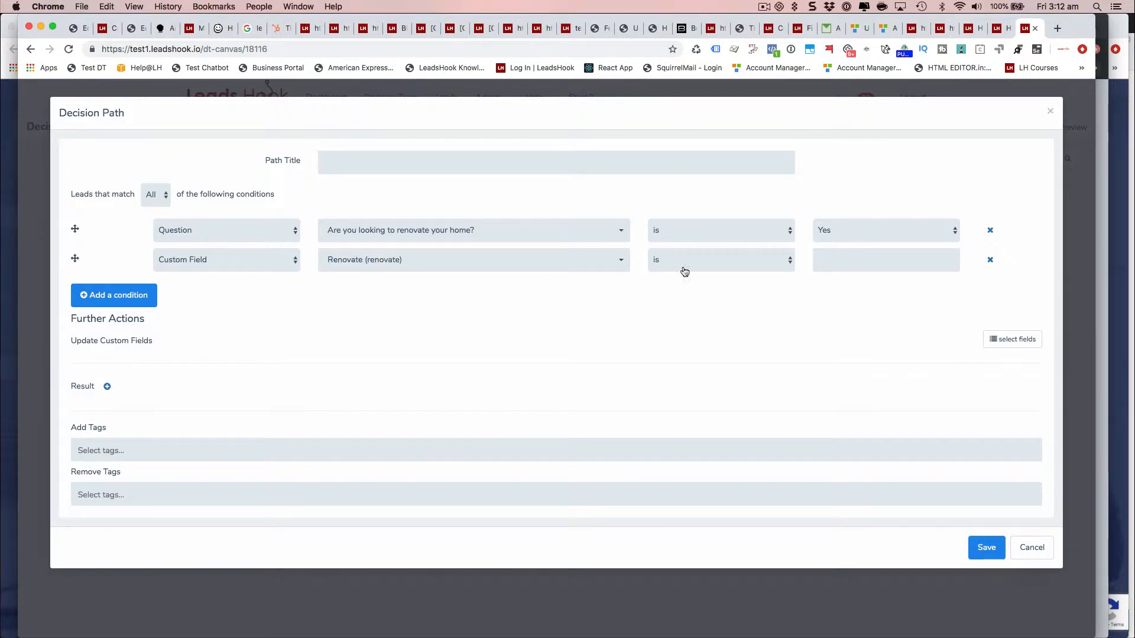
pyautogui.click(871, 265)
pyautogui.write('yes')
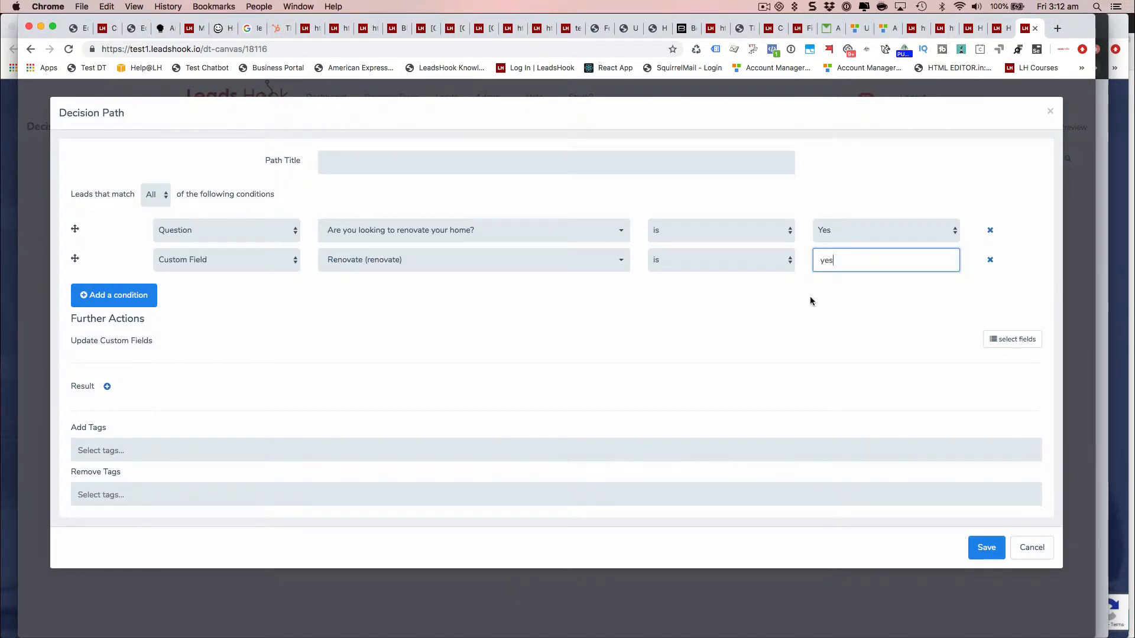
# Step: Keep the renovation question's answer condition at Yes and title the path "Renovate=YES"
pyautogui.click(810, 297)
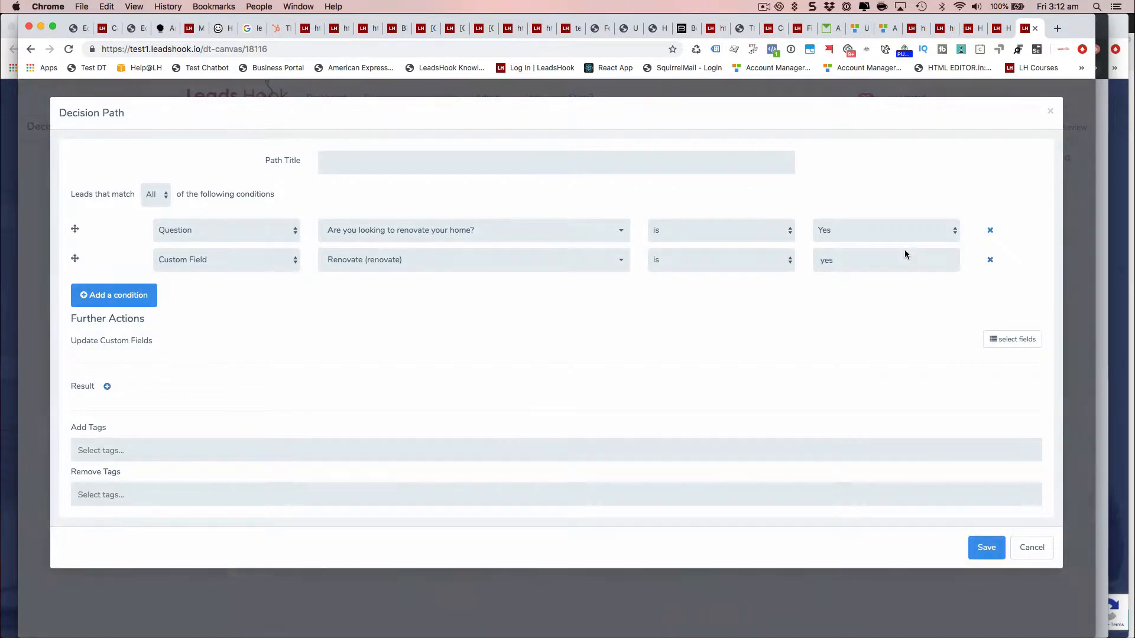
pyautogui.click(857, 222)
pyautogui.click(851, 230)
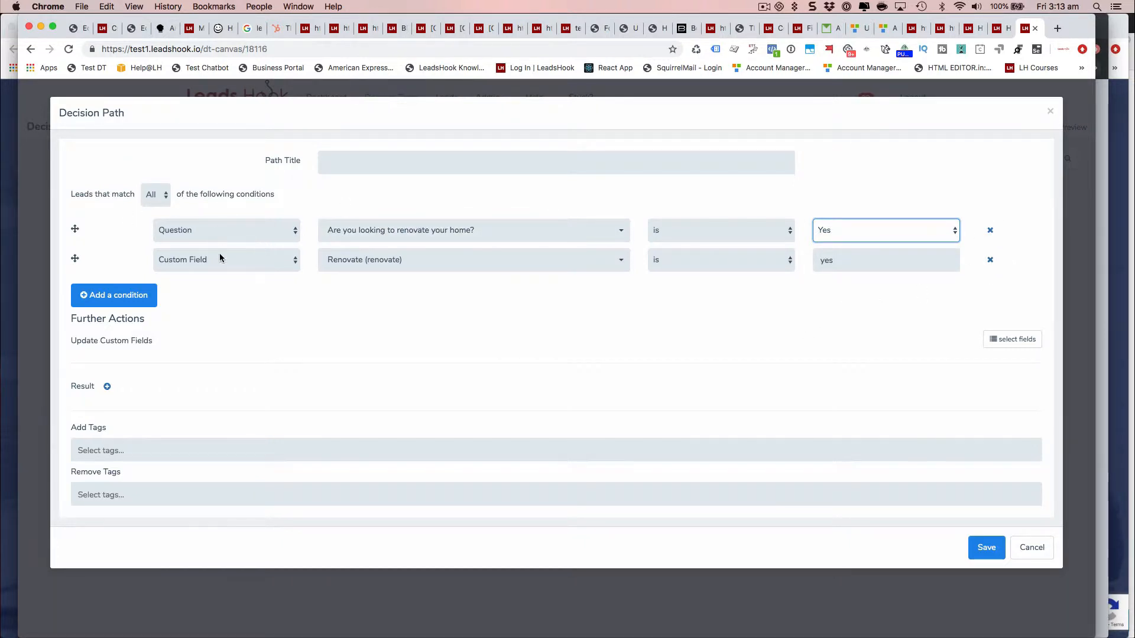
pyautogui.click(346, 165)
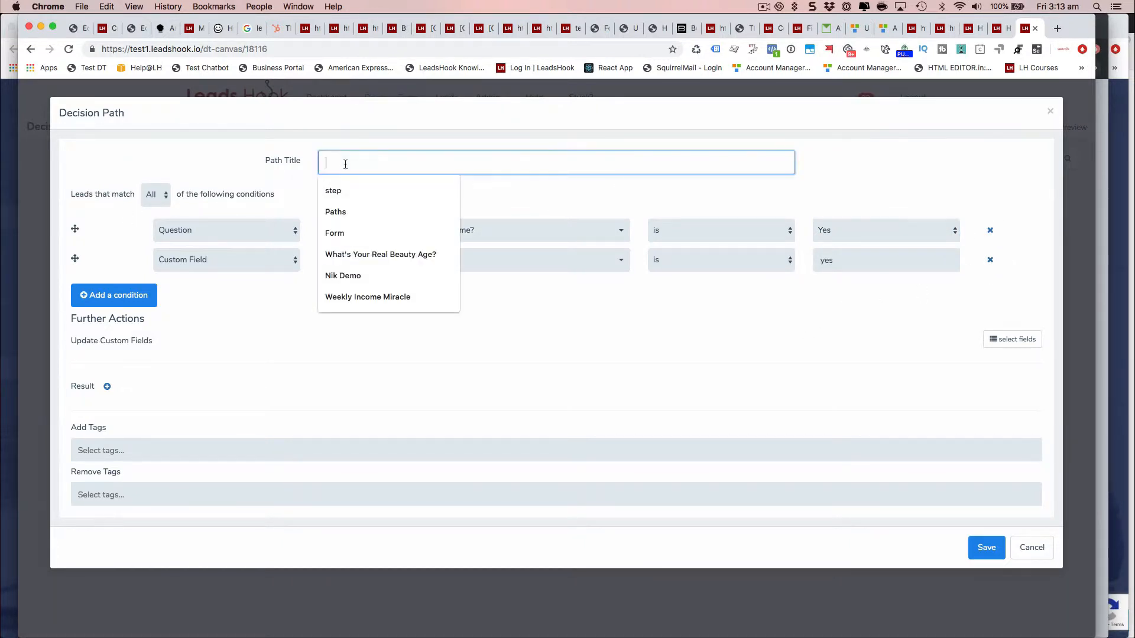
pyautogui.write('Renv')
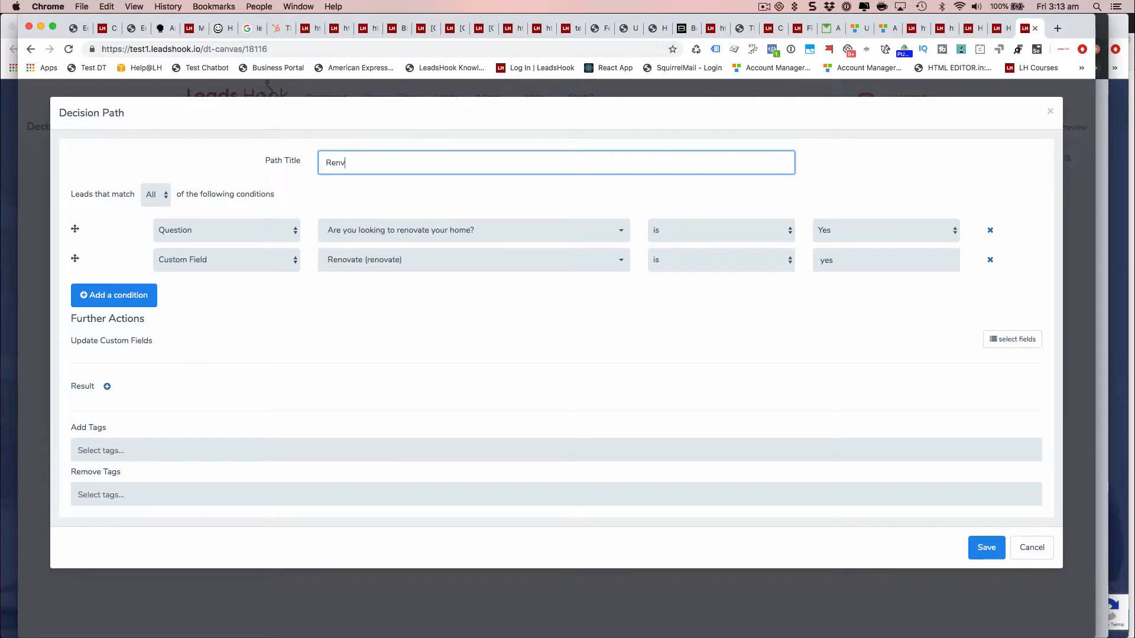
pyautogui.press('BackSpace')
pyautogui.write('ovate=')
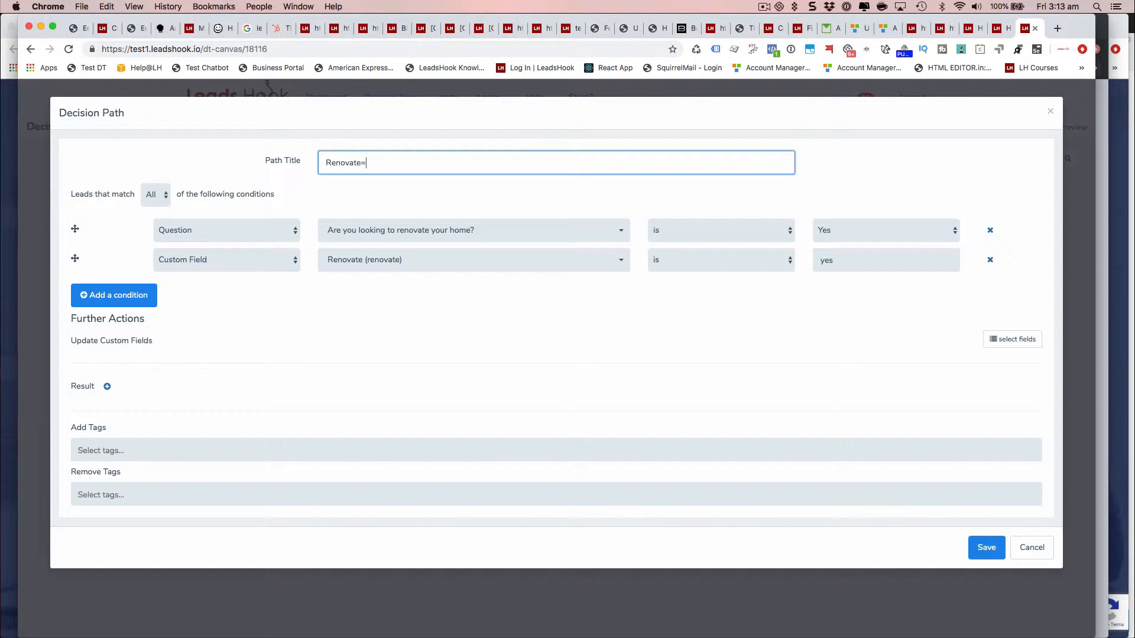
pyautogui.write('YES')
pyautogui.click(575, 305)
# Step: Remove the Renovate custom field condition from the path, then save the path and the Build Paths decision
pyautogui.click(997, 265)
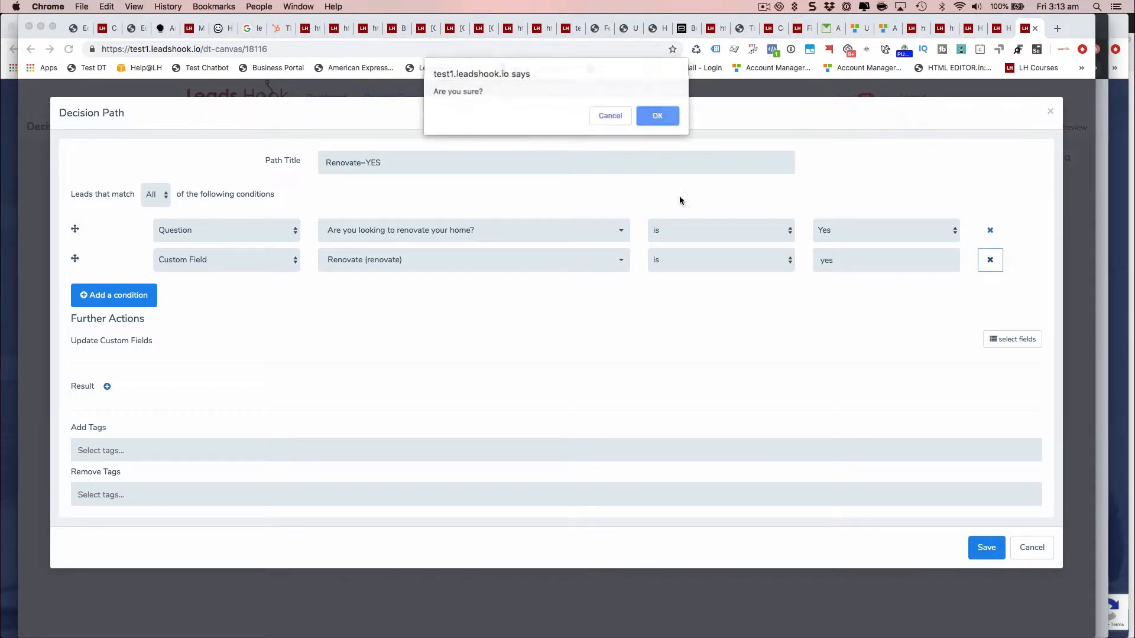
pyautogui.click(652, 118)
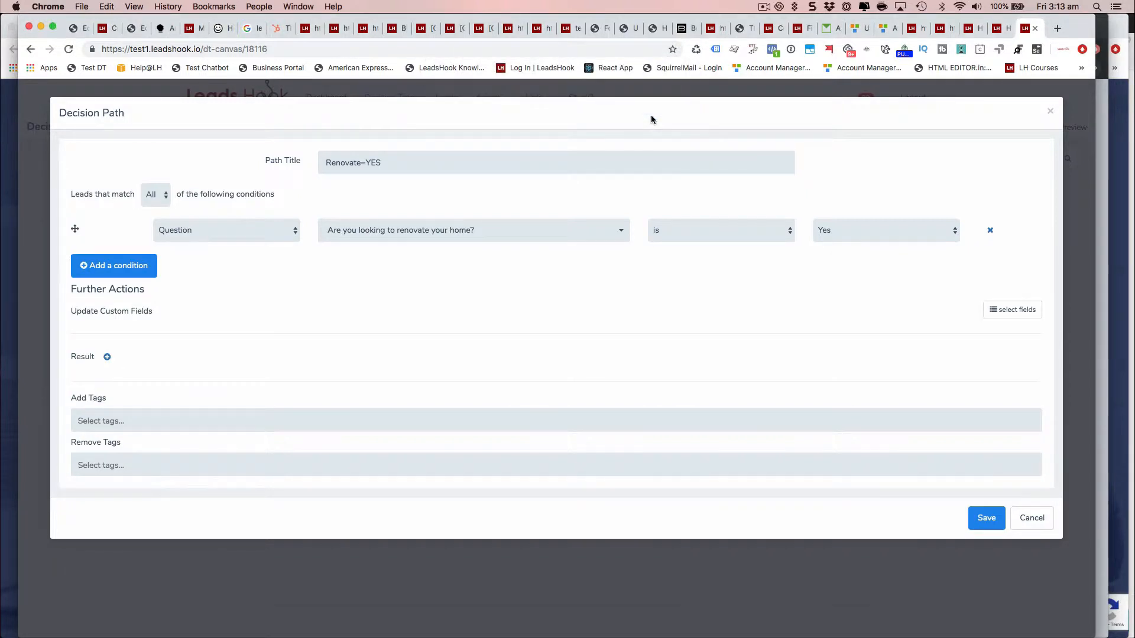
pyautogui.click(990, 524)
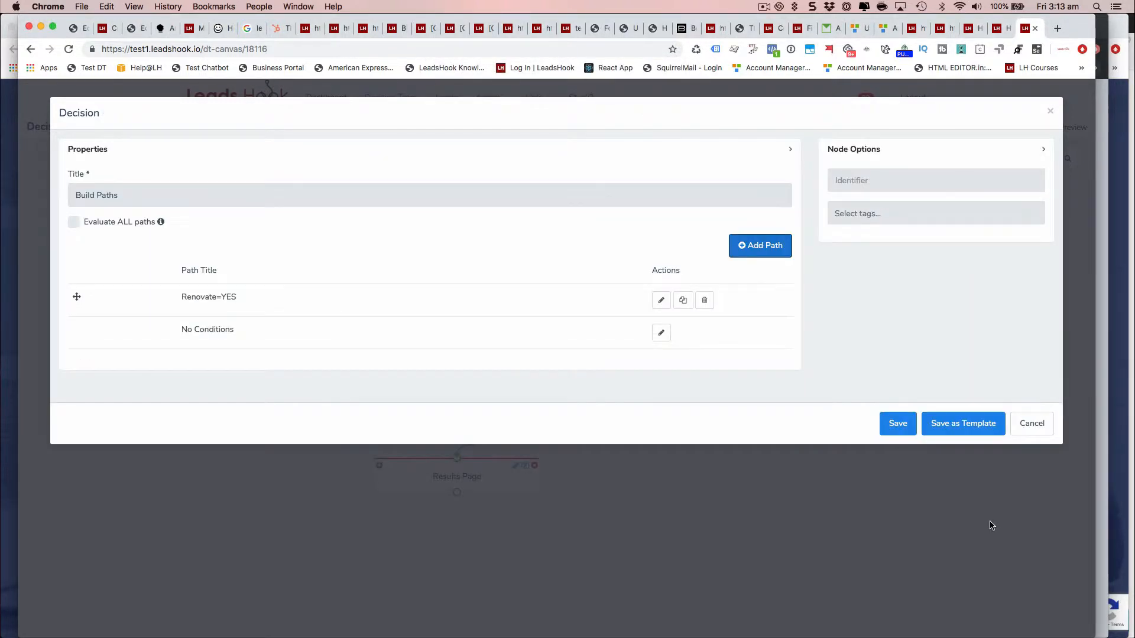
pyautogui.click(902, 430)
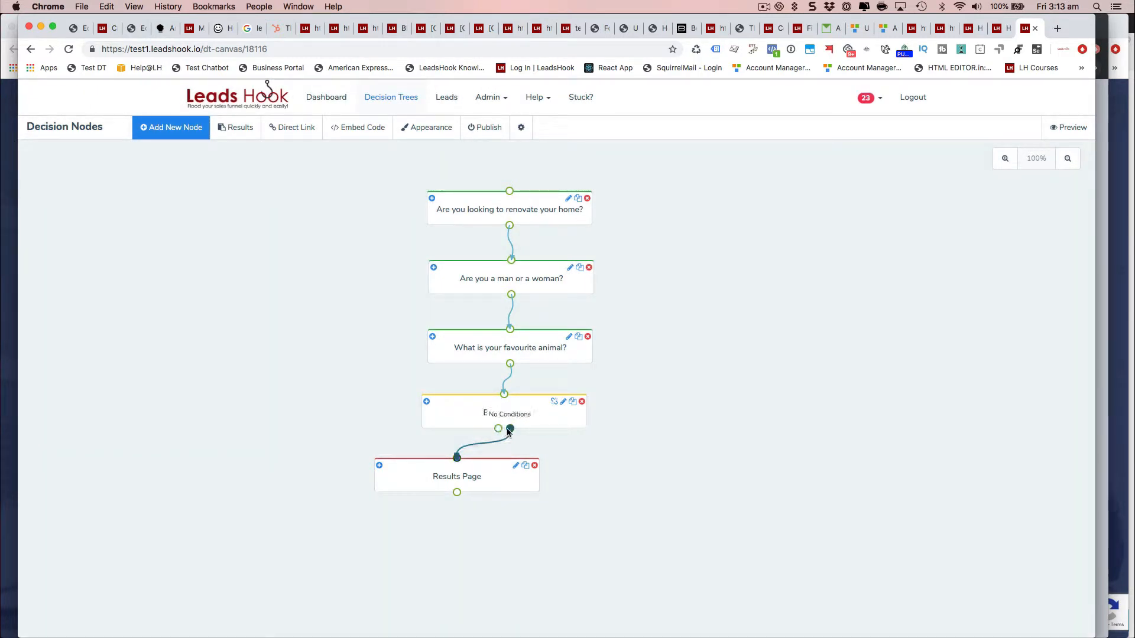
# Step: Duplicate the Results Page node, place the copy below Build Paths, and connect the Renovate=YES path to it
pyautogui.moveTo(510, 486); pyautogui.dragTo(728, 484)
pyautogui.click(743, 463)
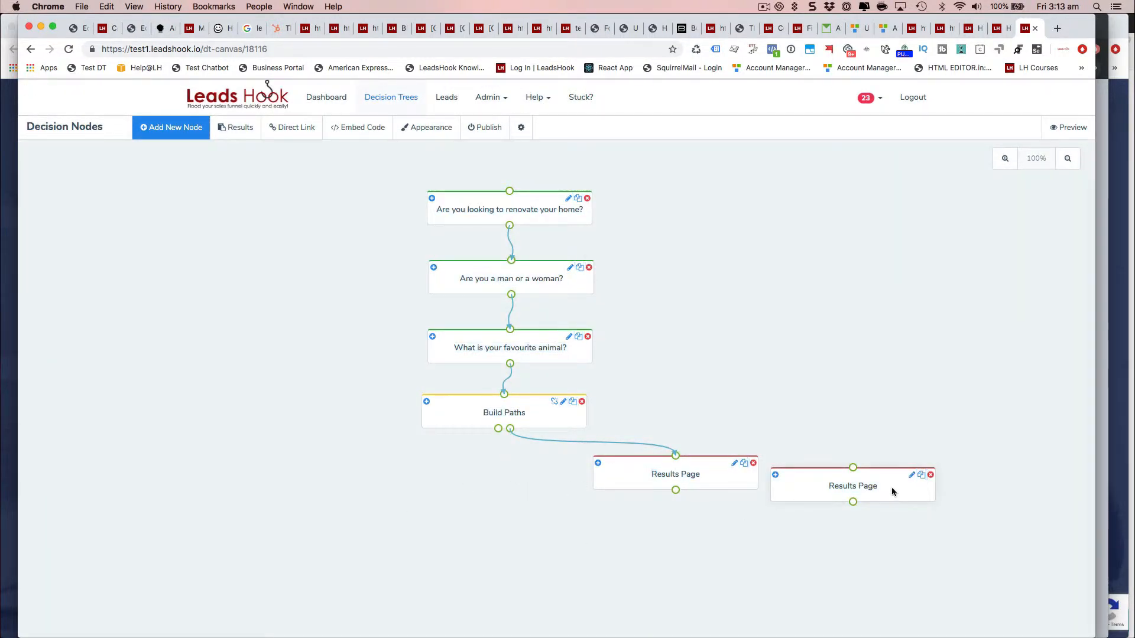
pyautogui.moveTo(806, 489); pyautogui.dragTo(380, 469)
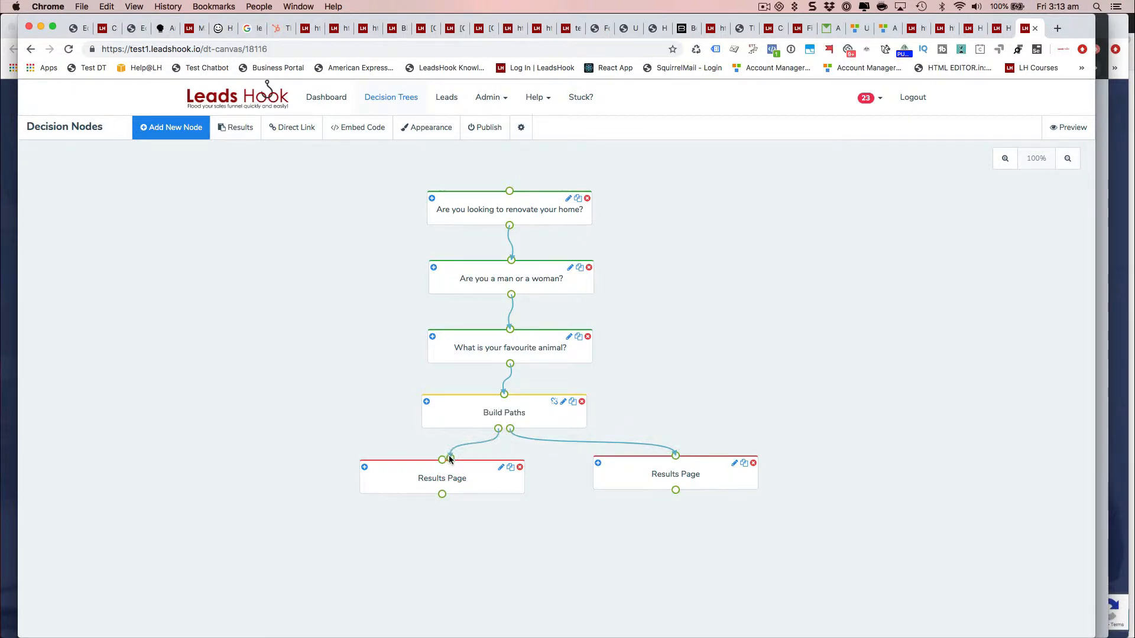
pyautogui.moveTo(447, 477); pyautogui.dragTo(408, 467)
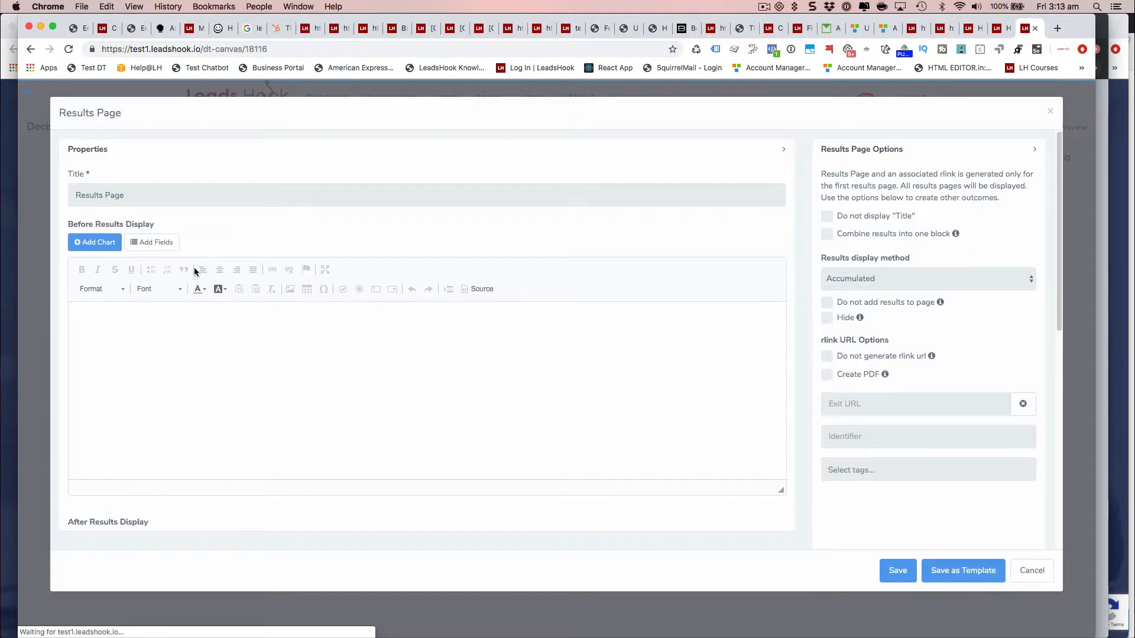
pyautogui.click(144, 195)
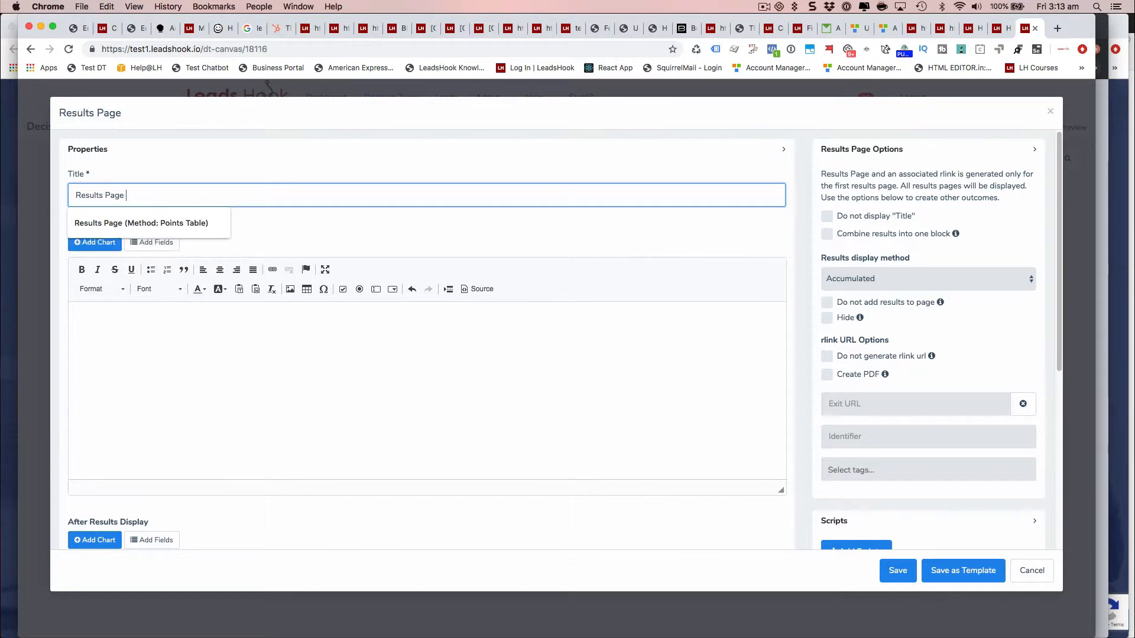
pyautogui.write('= COR')
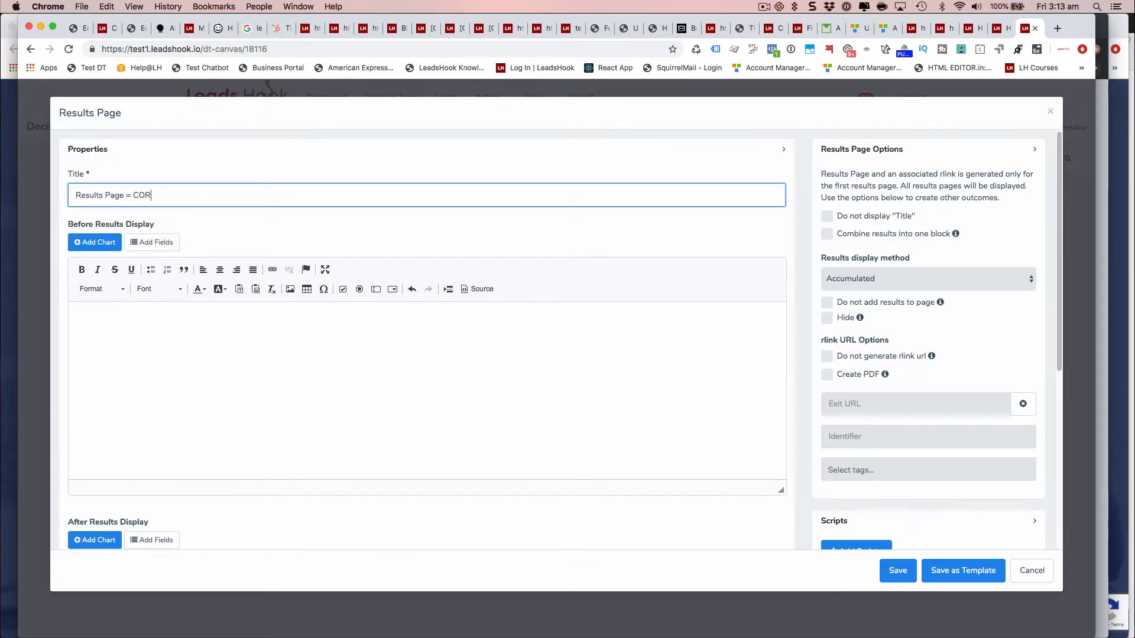
pyautogui.write('RECT RESULTS PAGE')
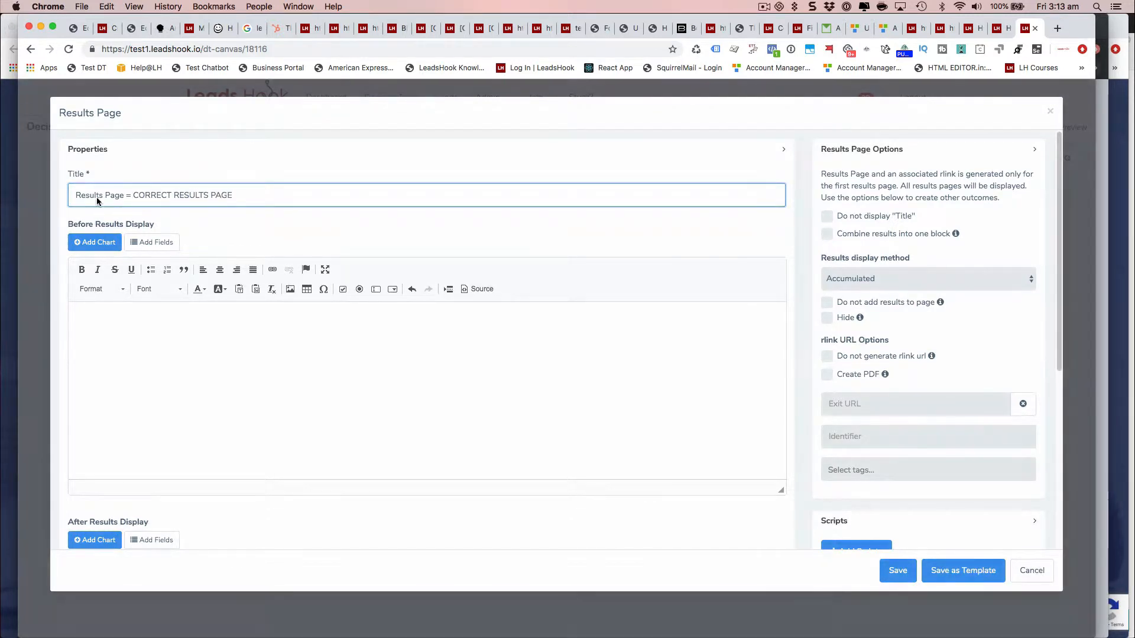
pyautogui.moveTo(133, 195); pyautogui.dragTo(38, 186)
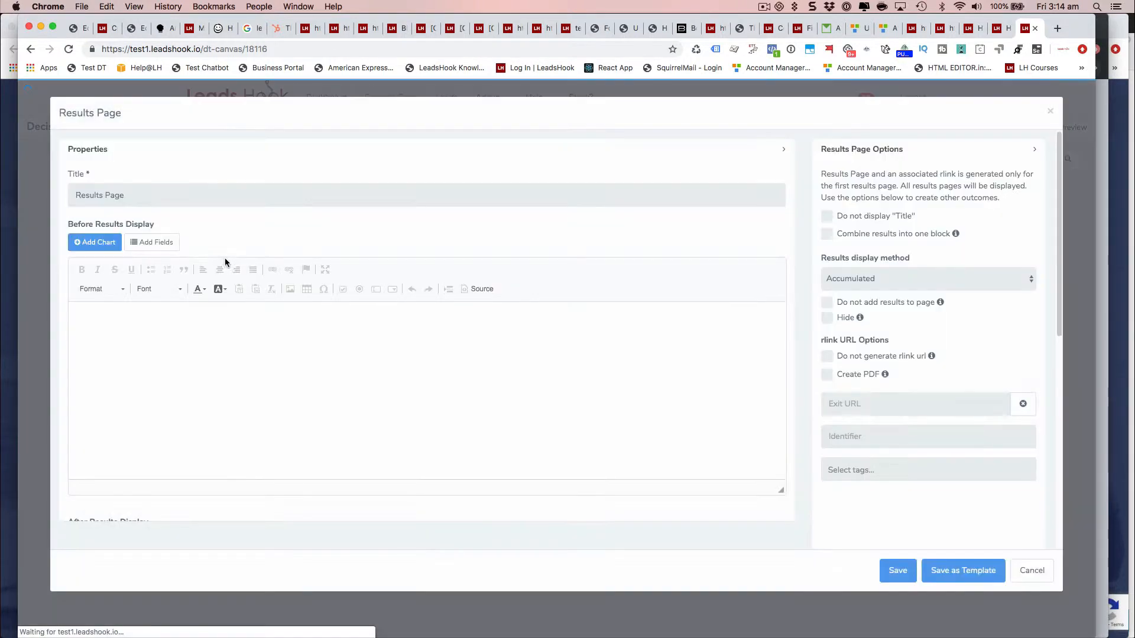
# Step: Retitle the results page connected to the Renovate=YES path "Correct results page", save it, and reposition its node slightly lower
pyautogui.click(164, 193)
pyautogui.moveTo(165, 193); pyautogui.dragTo(8, 197)
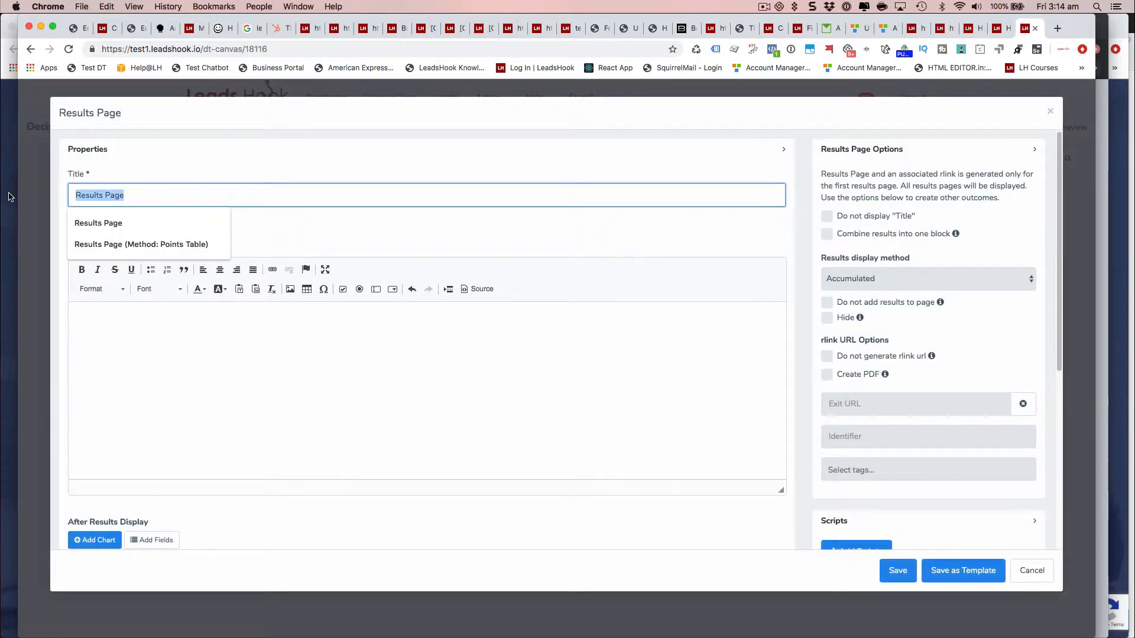
pyautogui.write('Co')
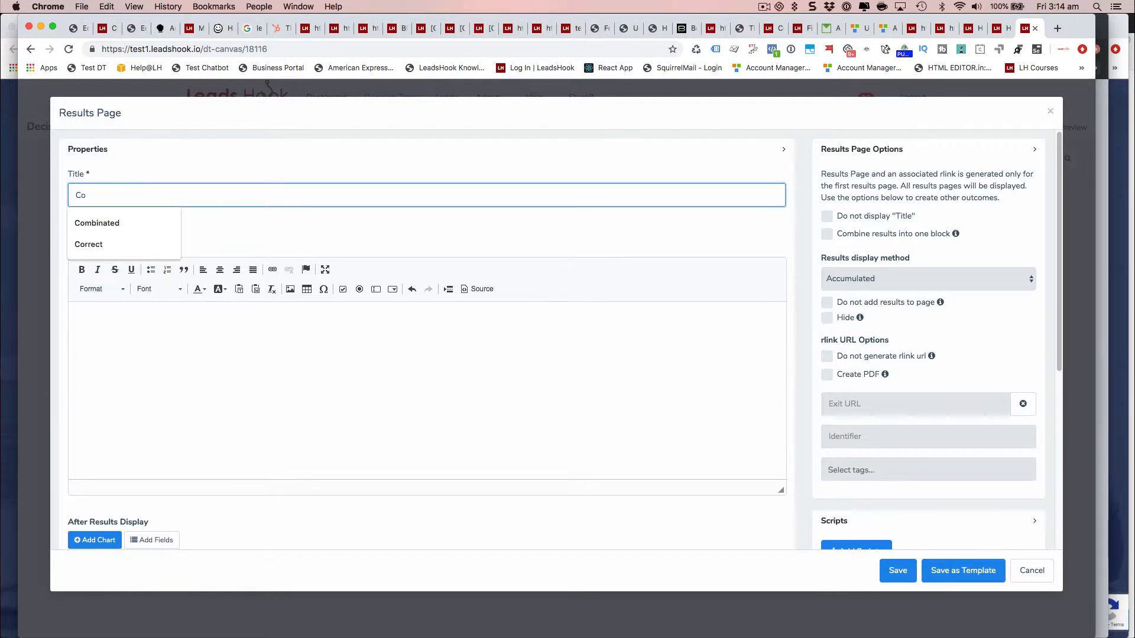
pyautogui.write('rrect results page')
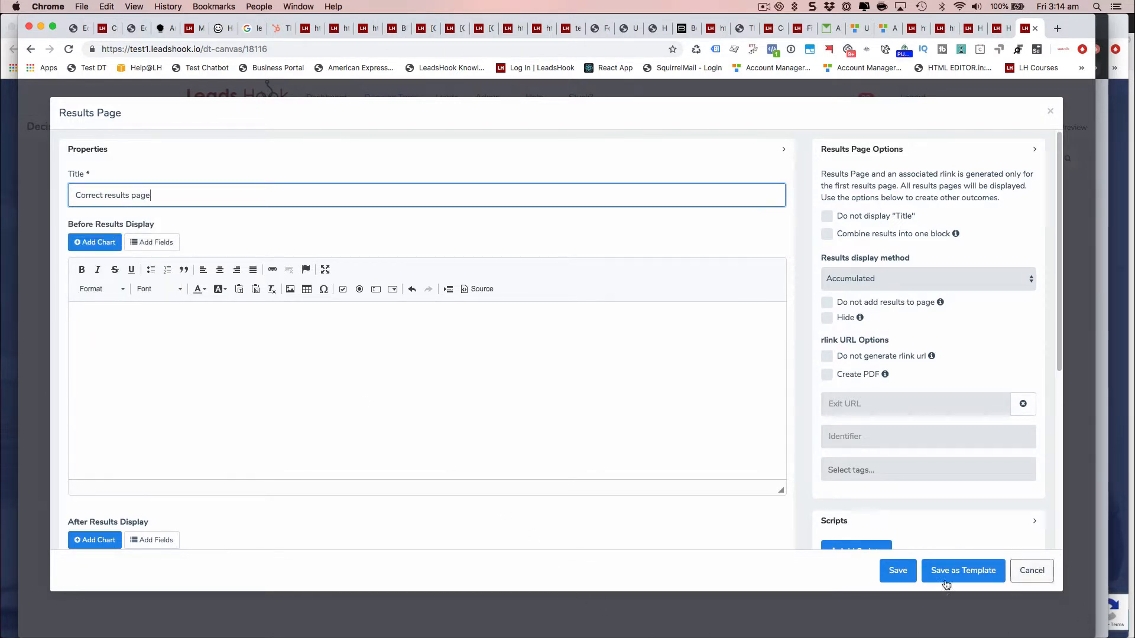
pyautogui.click(898, 571)
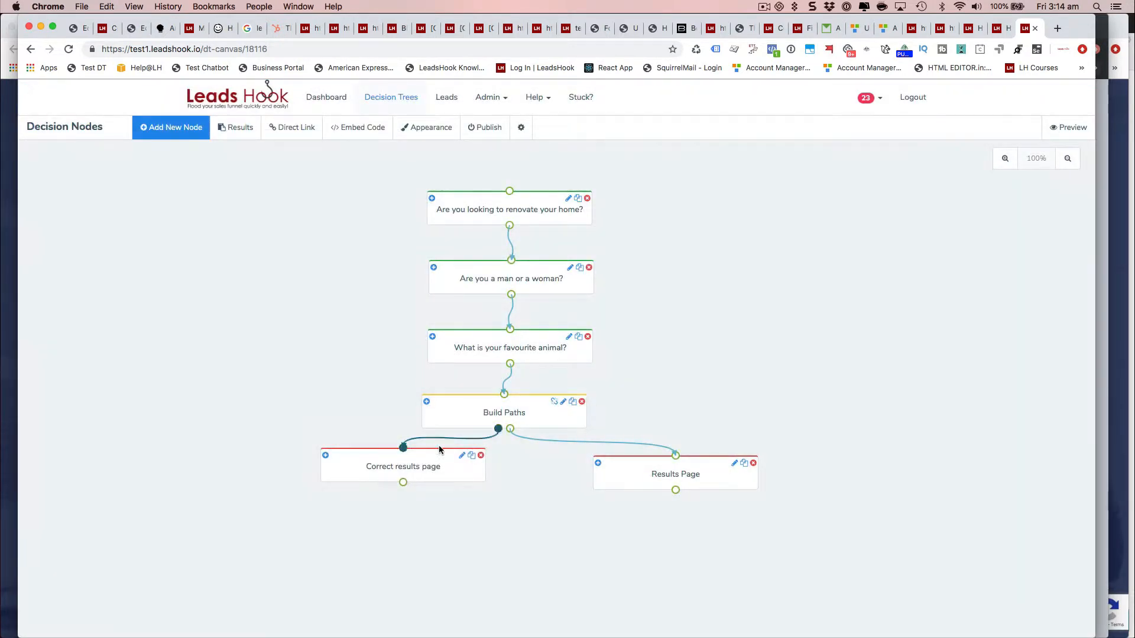
pyautogui.moveTo(468, 467); pyautogui.dragTo(453, 495)
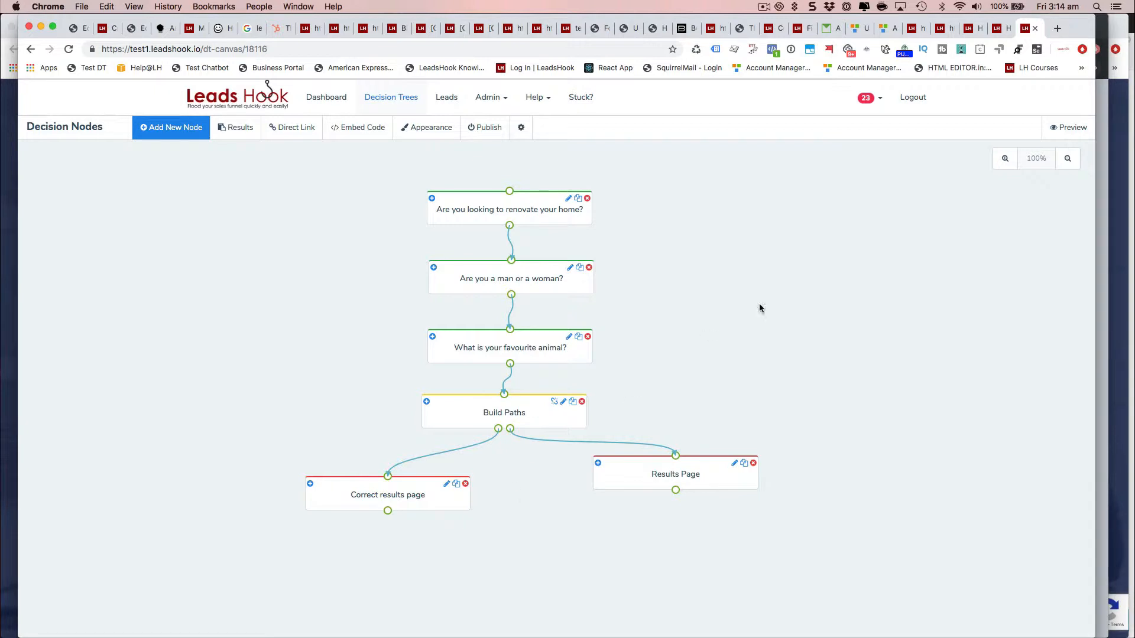
# Step: Preview the decision tree, answering Yes to renovating, answering the man or woman question, and choosing Dog as the favourite animal
pyautogui.moveTo(498, 429)
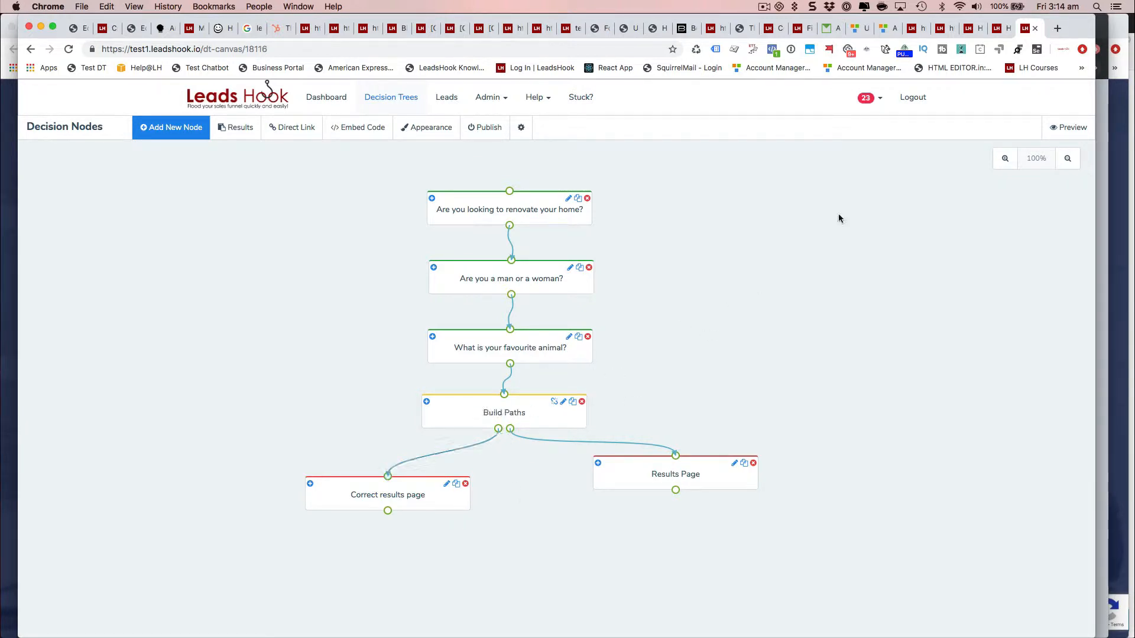
pyautogui.click(1071, 127)
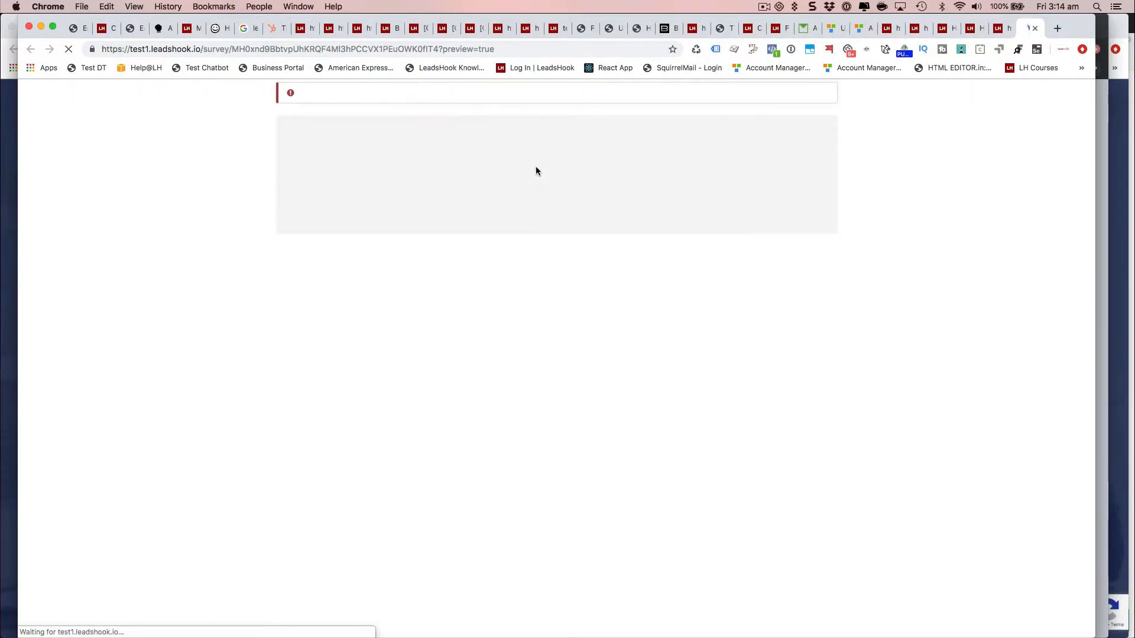
pyautogui.click(455, 188)
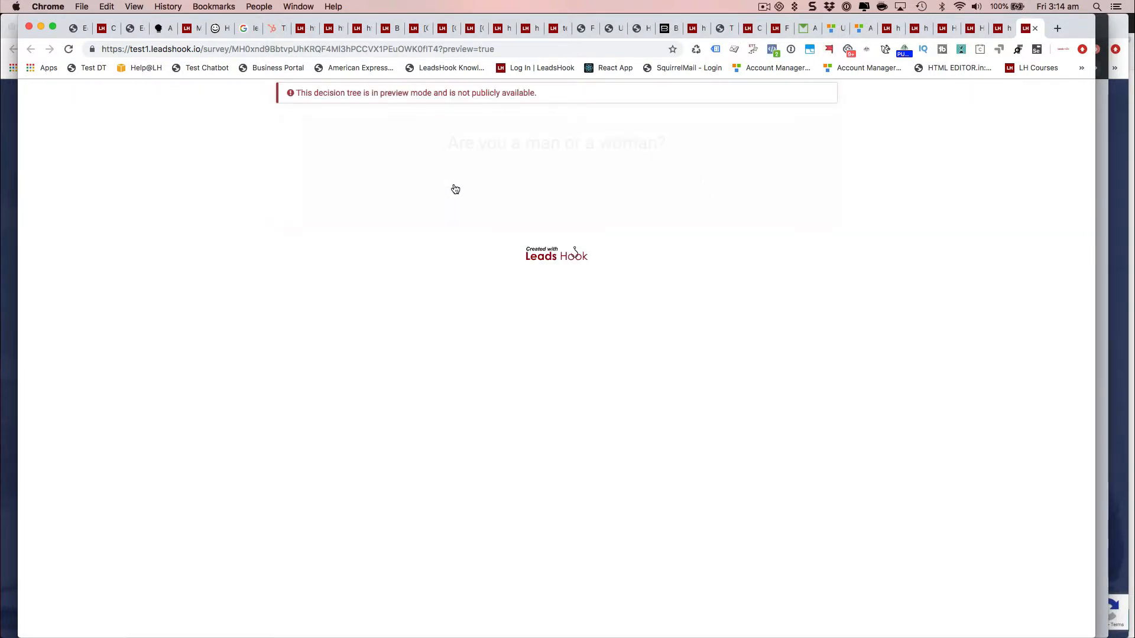
pyautogui.click(450, 196)
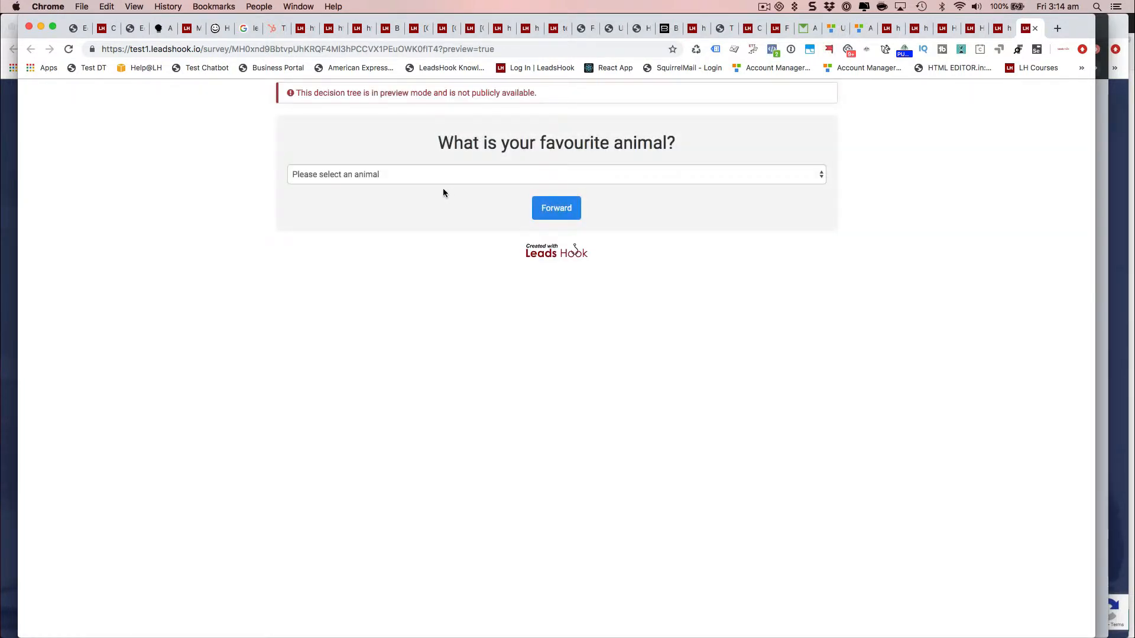
pyautogui.click(431, 175)
pyautogui.click(428, 185)
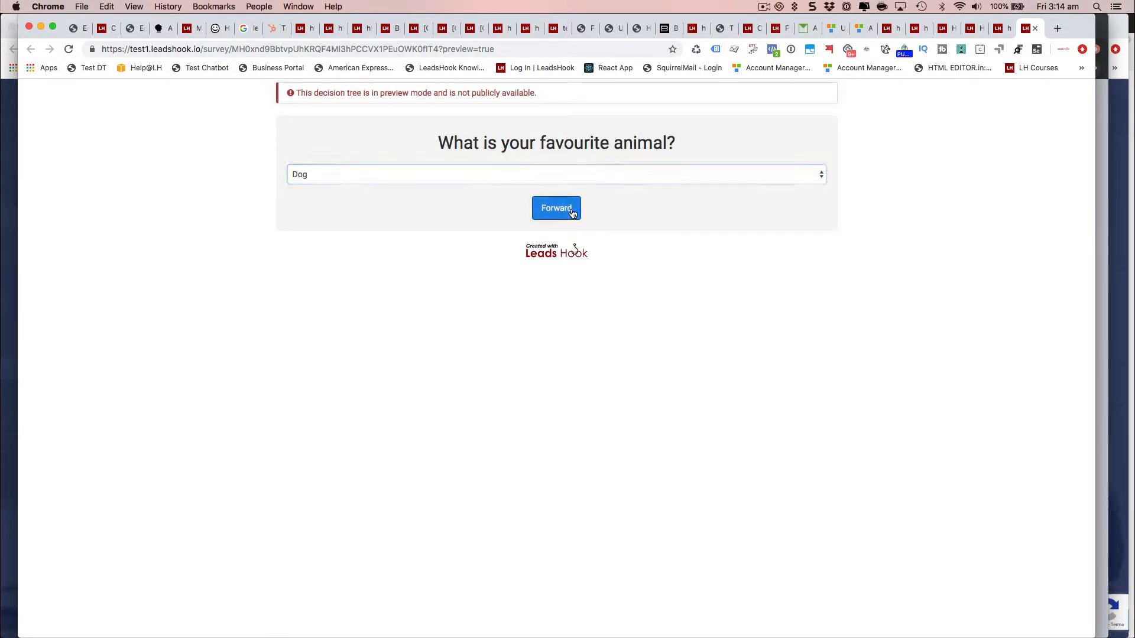
pyautogui.click(569, 208)
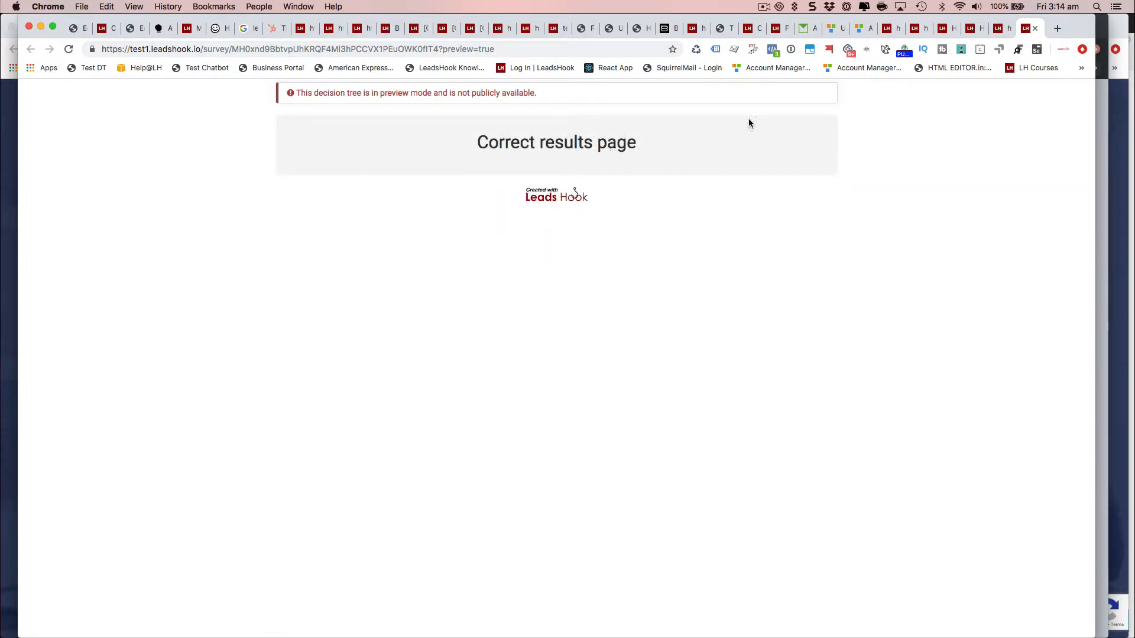
# Step: Add a second condition to the Renovate=YES path of Build Paths requiring the question "Are you a man or a woman?" to be Man
pyautogui.click(994, 30)
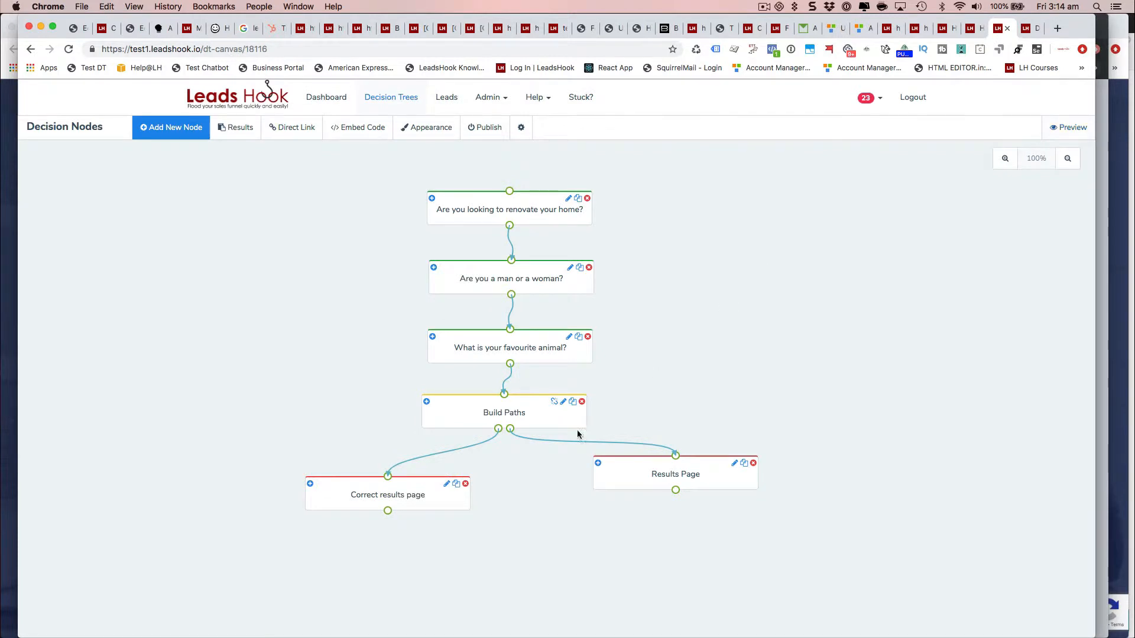
pyautogui.click(498, 415)
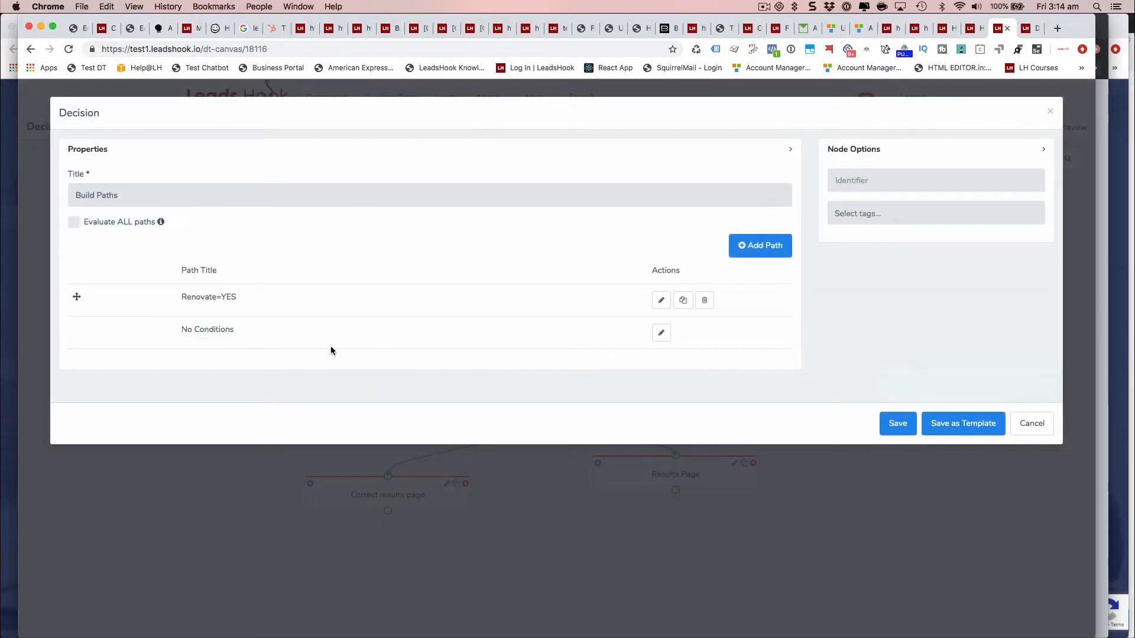
pyautogui.click(661, 301)
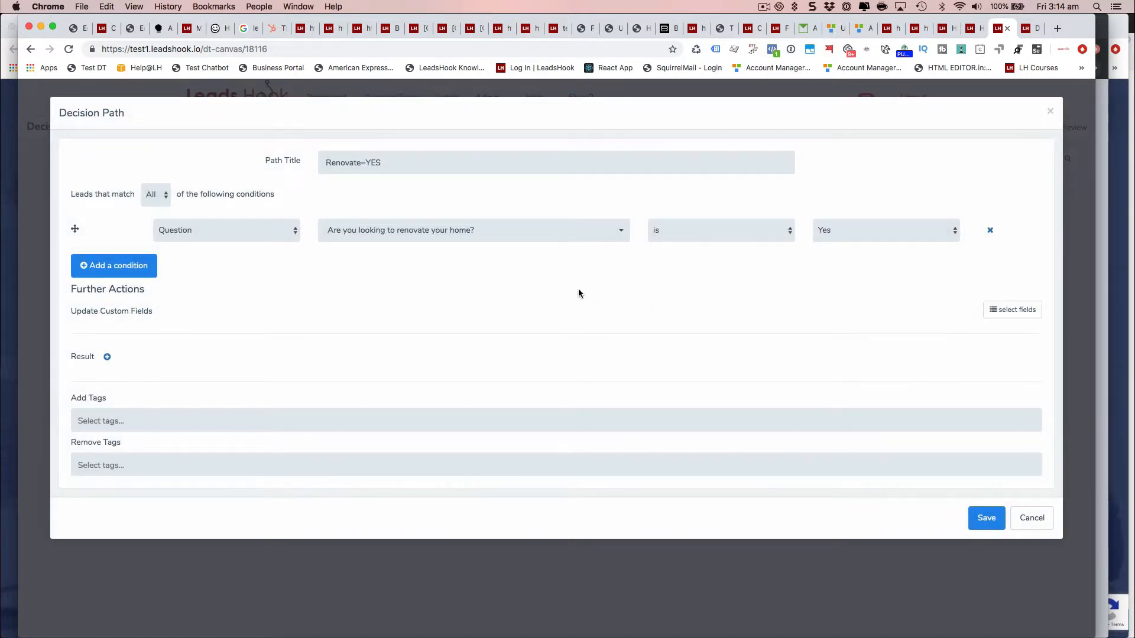
pyautogui.click(127, 267)
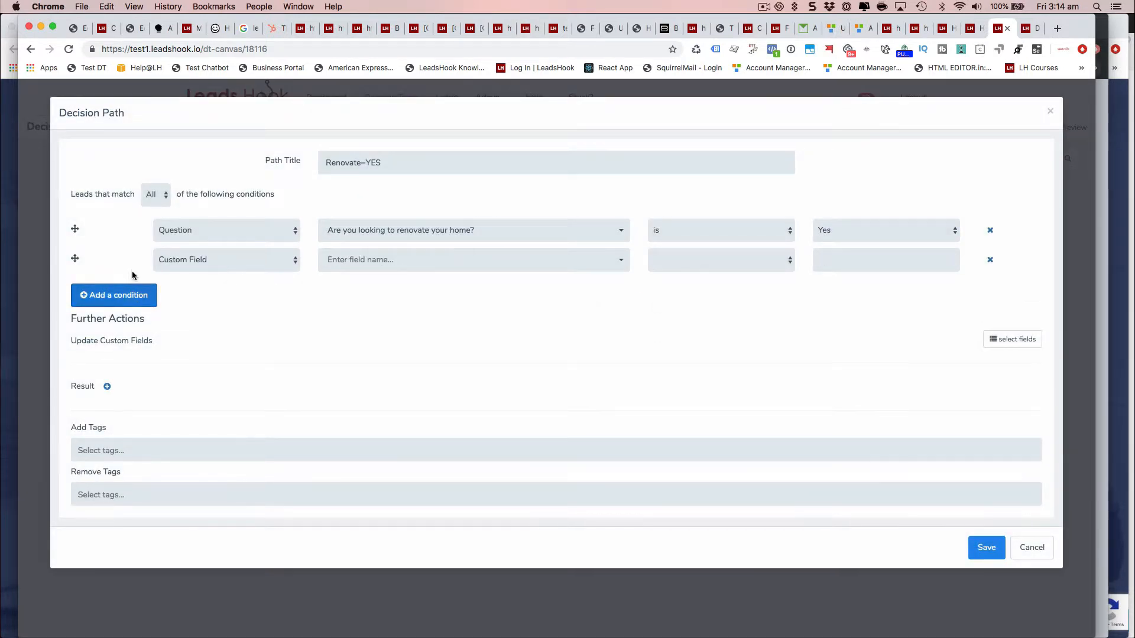
pyautogui.click(181, 258)
pyautogui.click(186, 270)
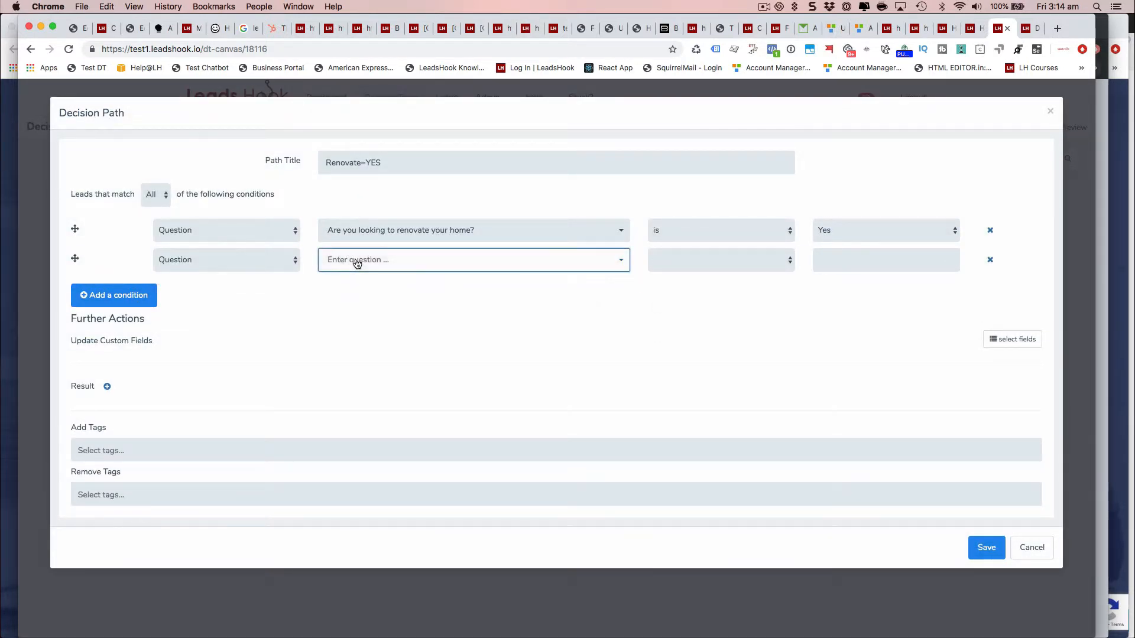
pyautogui.click(357, 260)
pyautogui.click(367, 297)
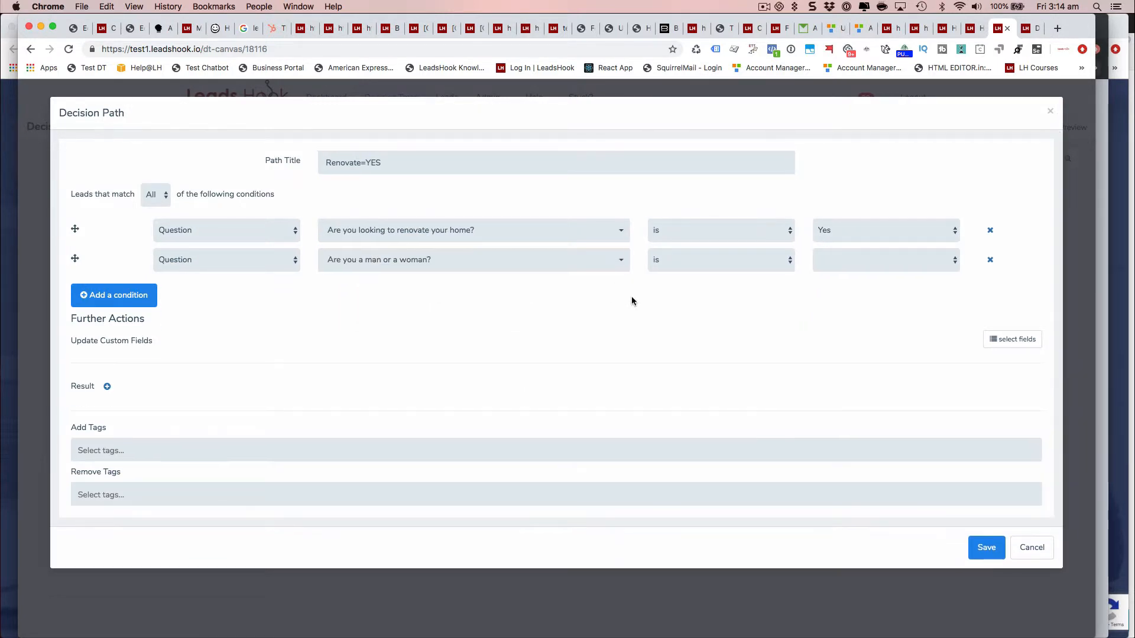
pyautogui.click(840, 262)
pyautogui.click(736, 240)
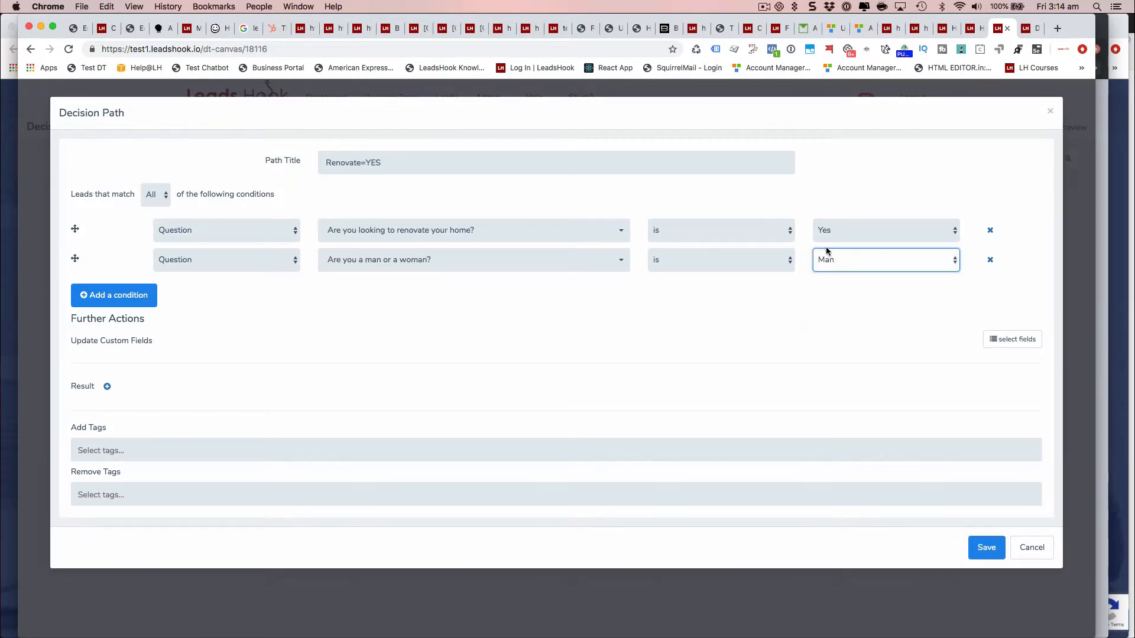
pyautogui.click(837, 265)
pyautogui.click(839, 264)
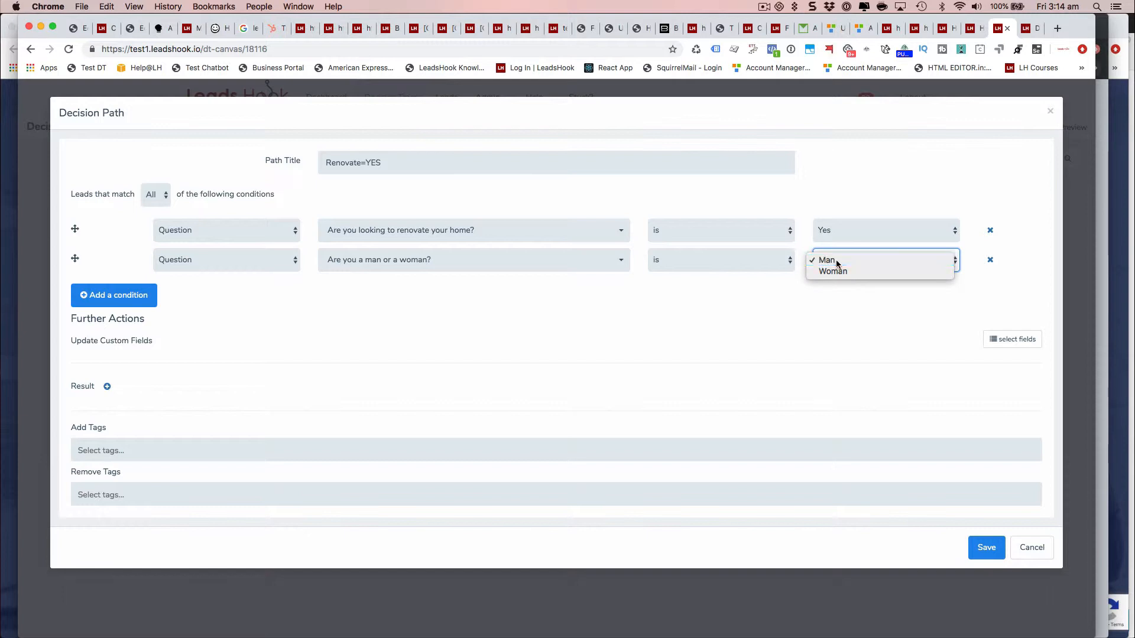
# Step: Save the Renovate=YES path with its Man condition and save the Build Paths decision node
pyautogui.click(688, 331)
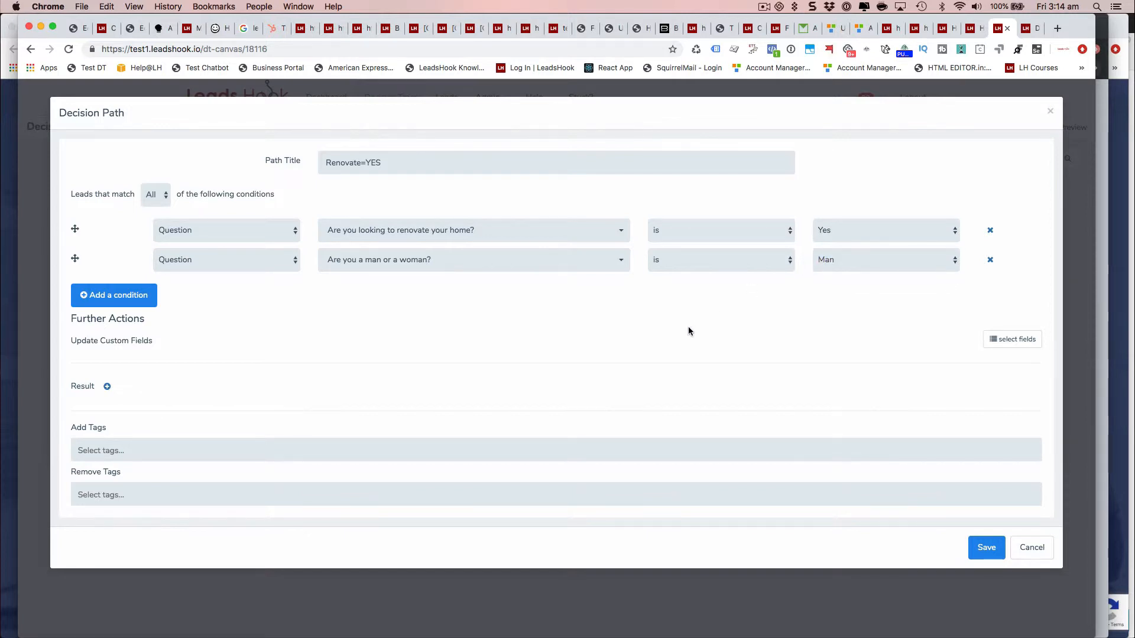
pyautogui.click(985, 548)
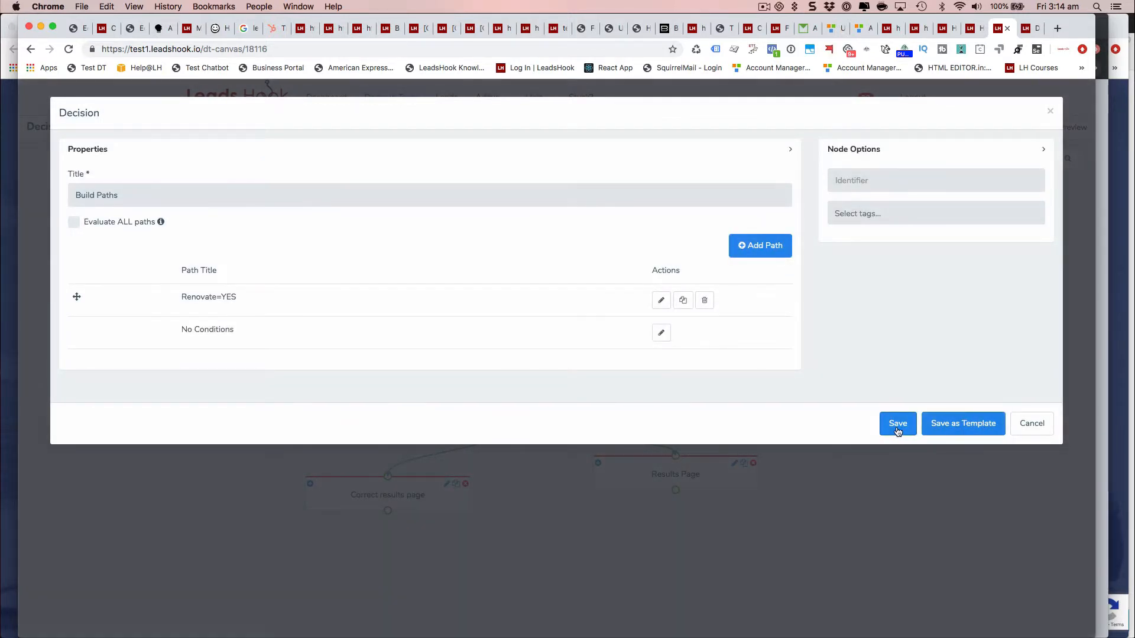
pyautogui.click(897, 431)
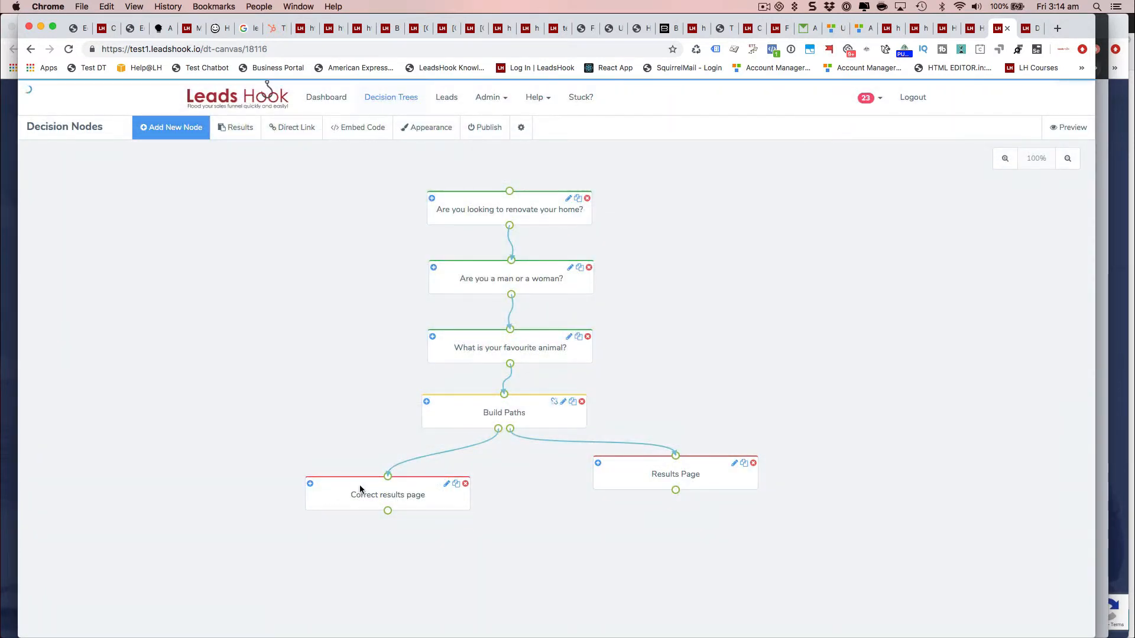
# Step: Reload the decision tree preview and test it by answering Yes to renovating, Man, and Dog as the favourite animal
pyautogui.click(1027, 35)
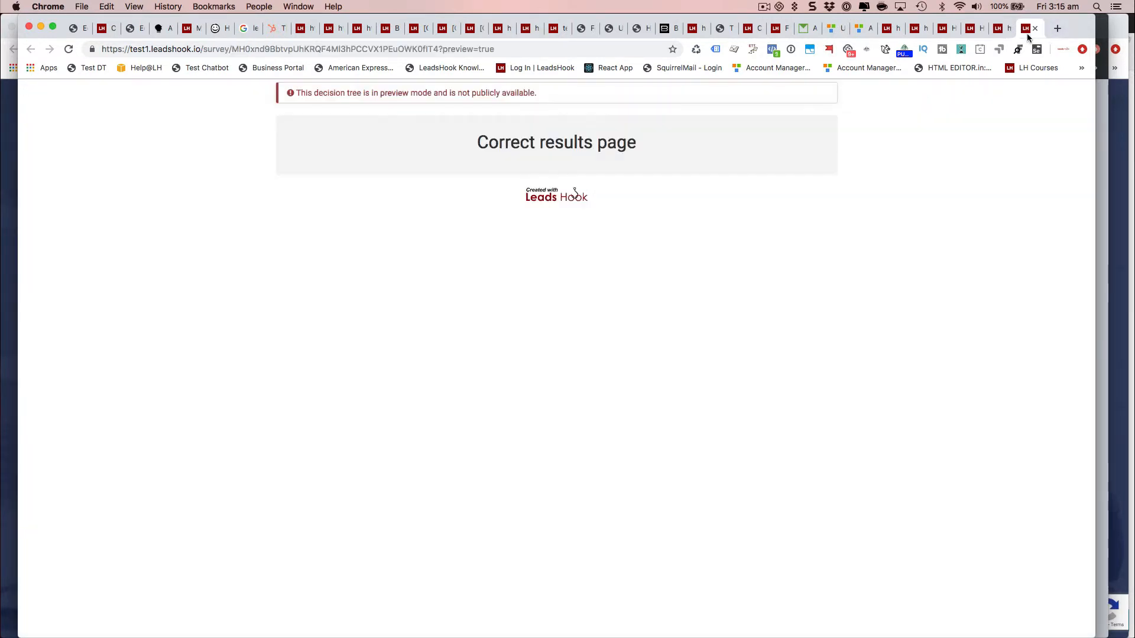
pyautogui.click(69, 51)
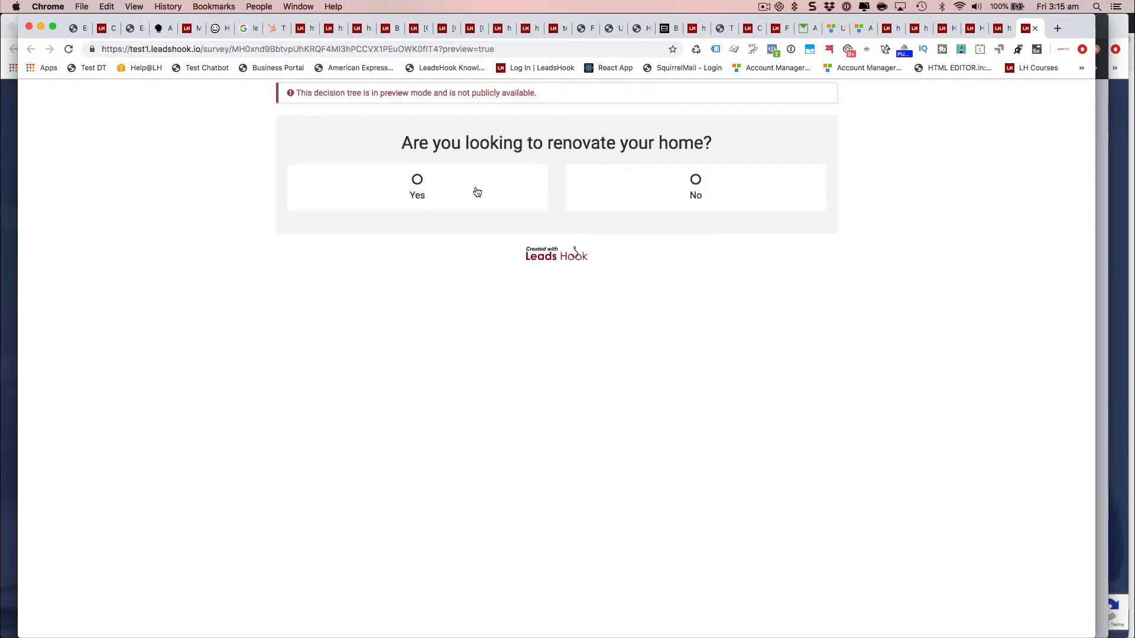
pyautogui.click(473, 192)
pyautogui.click(462, 188)
pyautogui.click(559, 171)
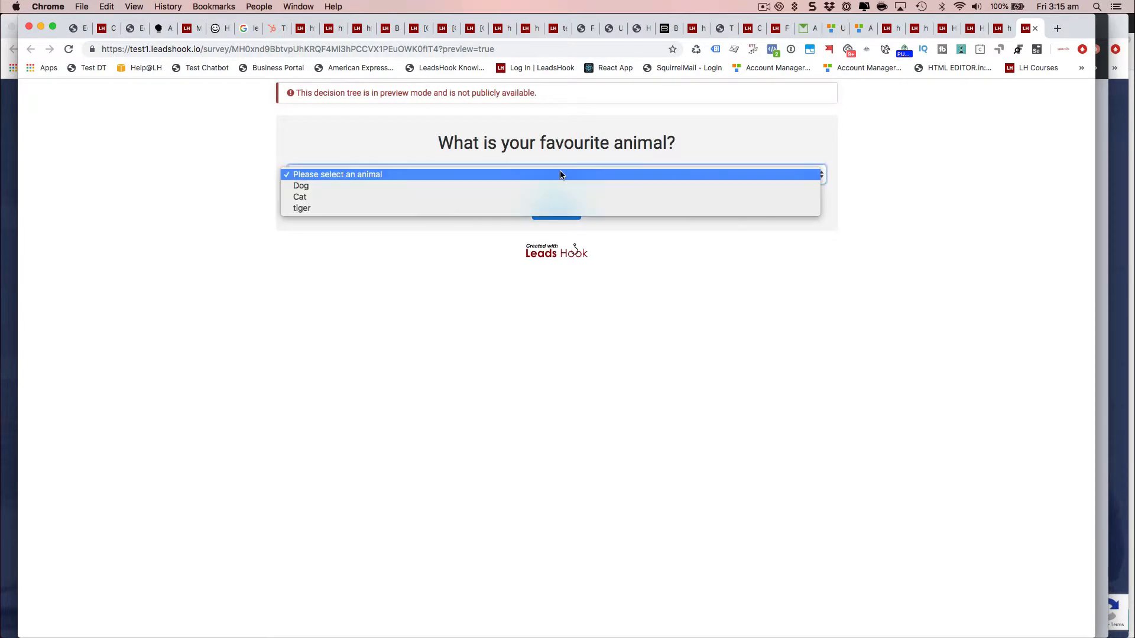
pyautogui.click(555, 186)
pyautogui.click(552, 207)
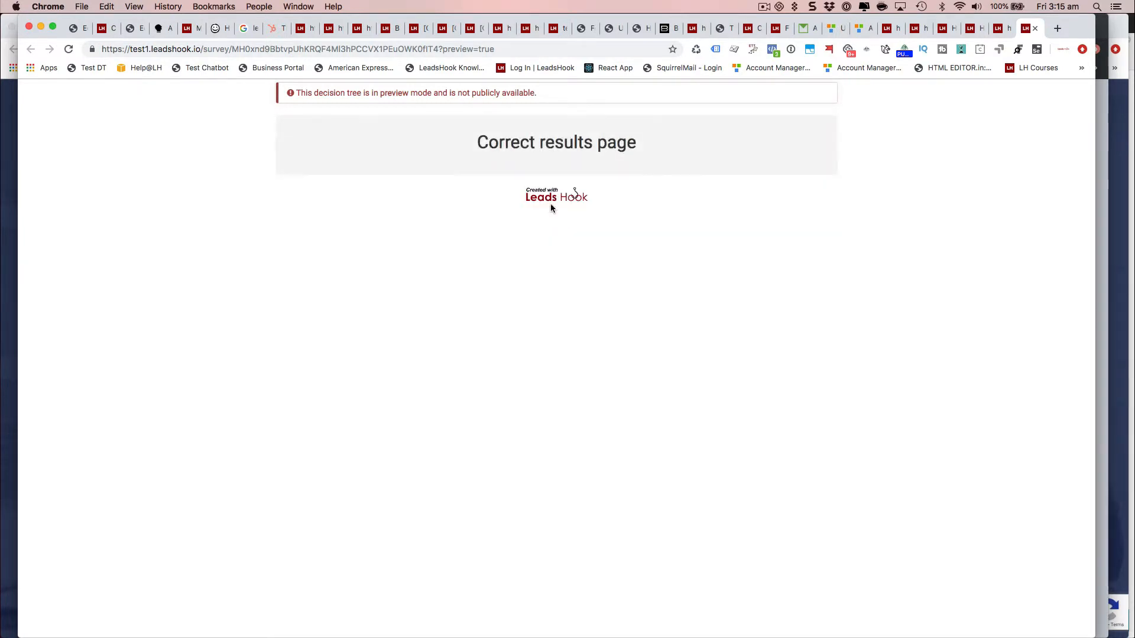
# Step: Add a third condition to the Renovate=YES path of Build Paths requiring custom field Animal Dropdown to be dog, and save path and node
pyautogui.click(1000, 28)
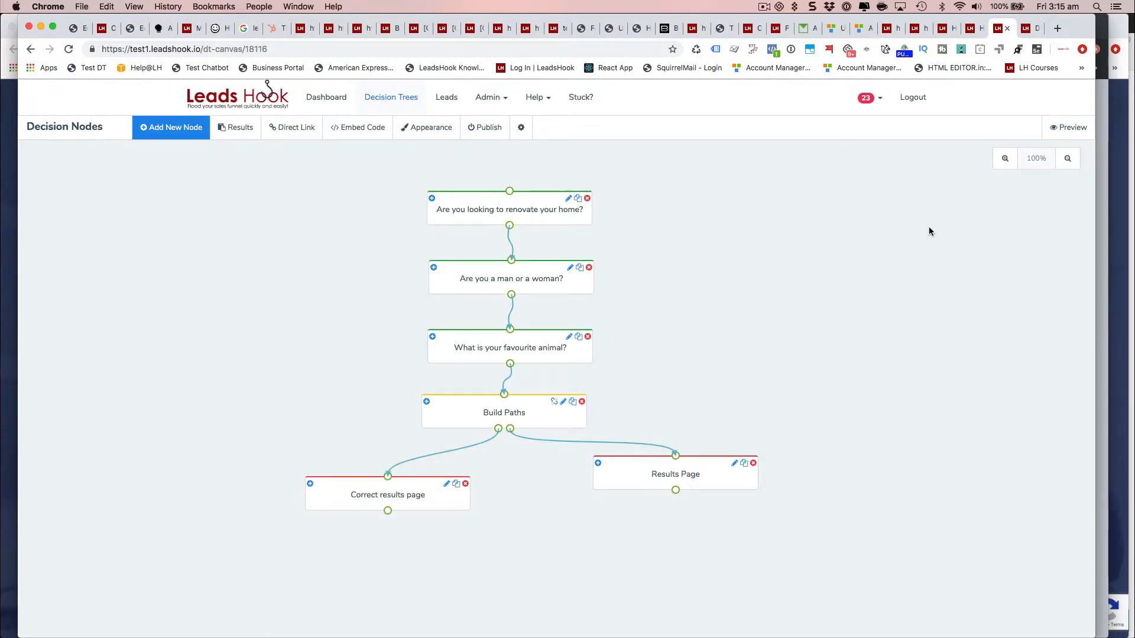
pyautogui.click(497, 415)
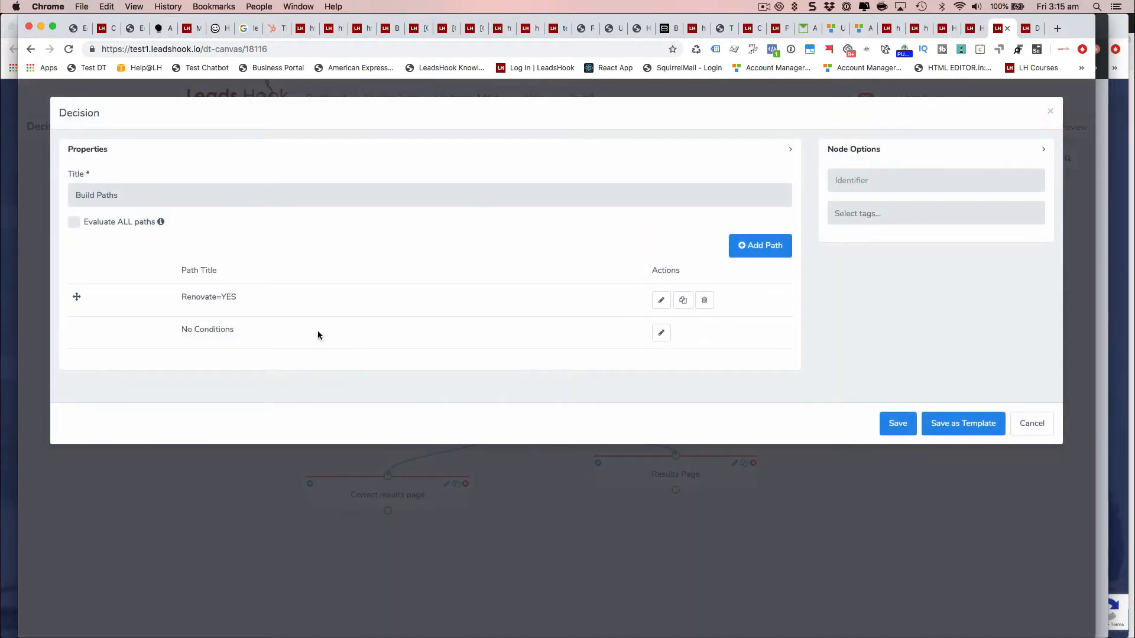
pyautogui.click(662, 302)
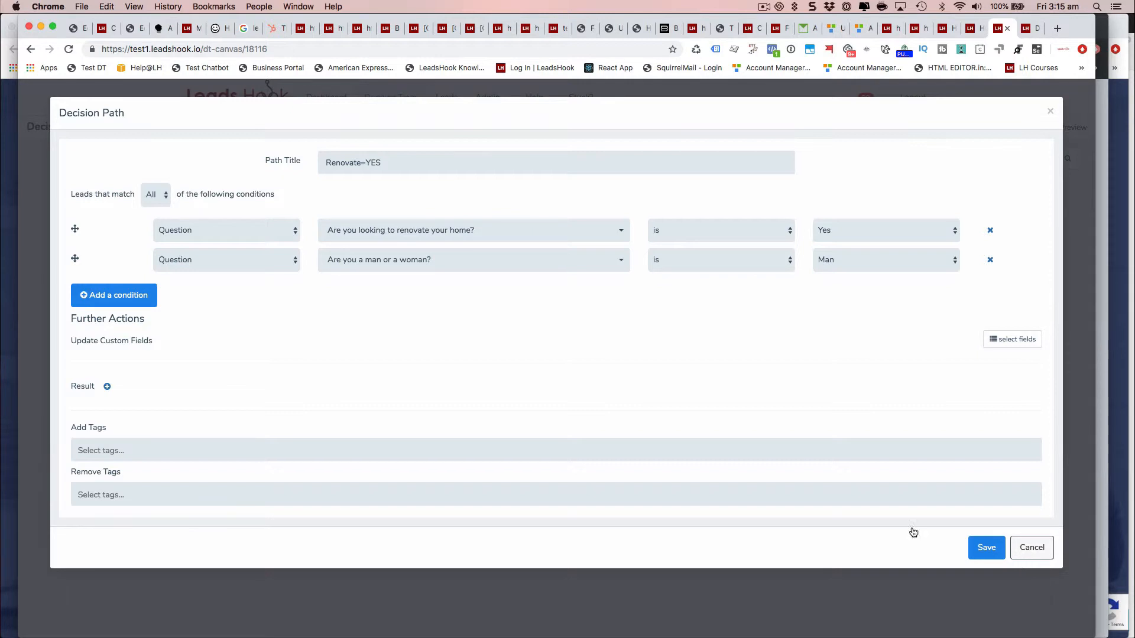
pyautogui.click(104, 295)
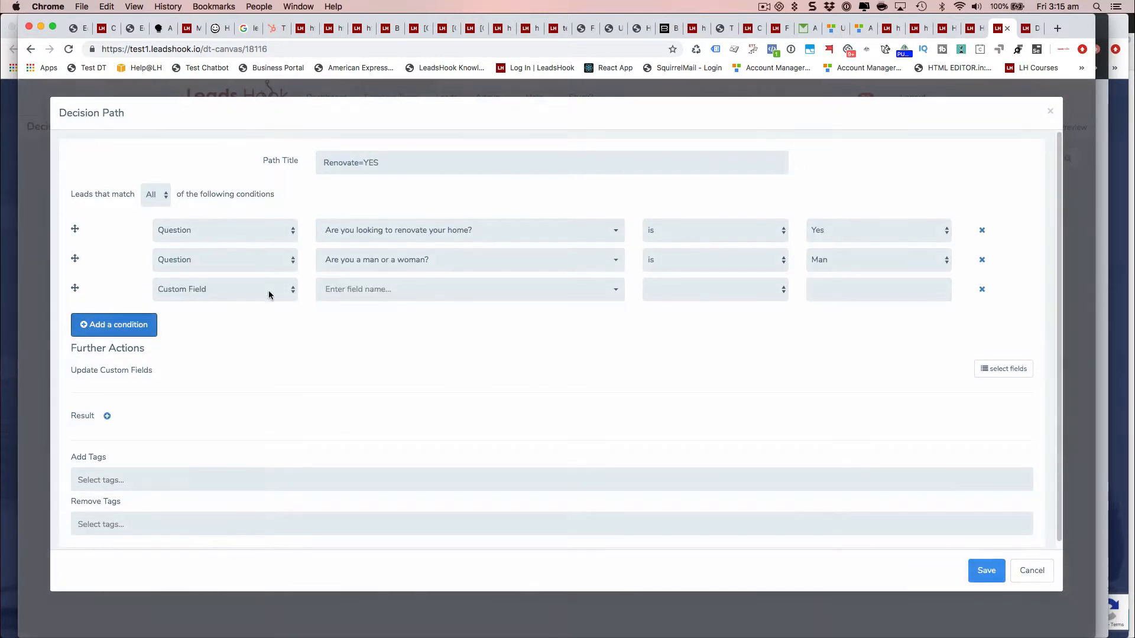
pyautogui.click(372, 290)
pyautogui.write('ani')
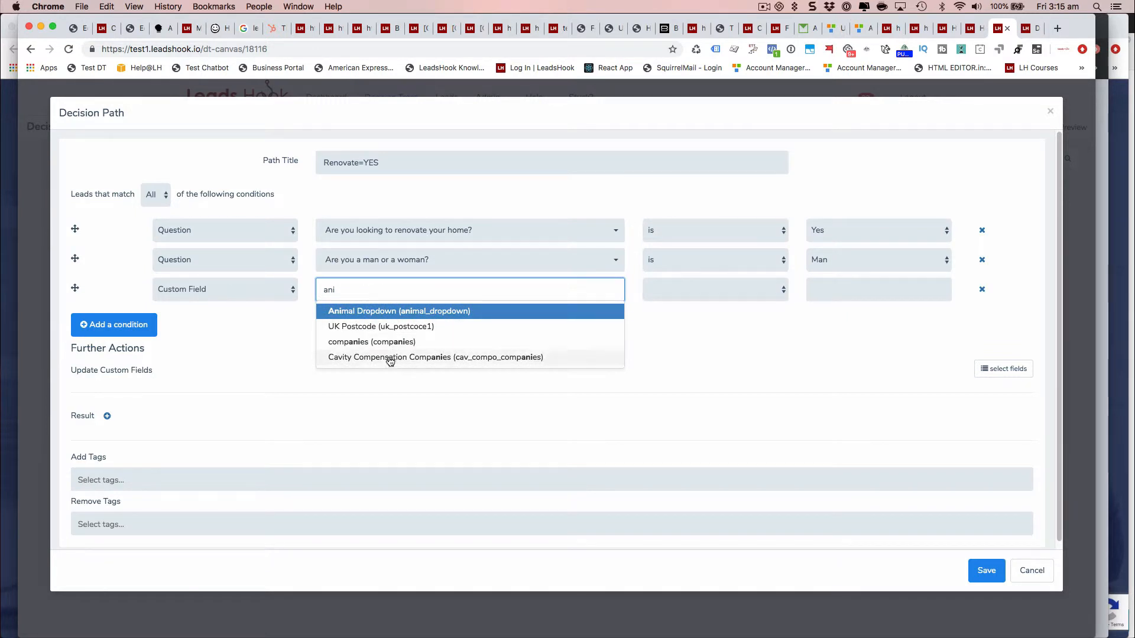
pyautogui.click(393, 312)
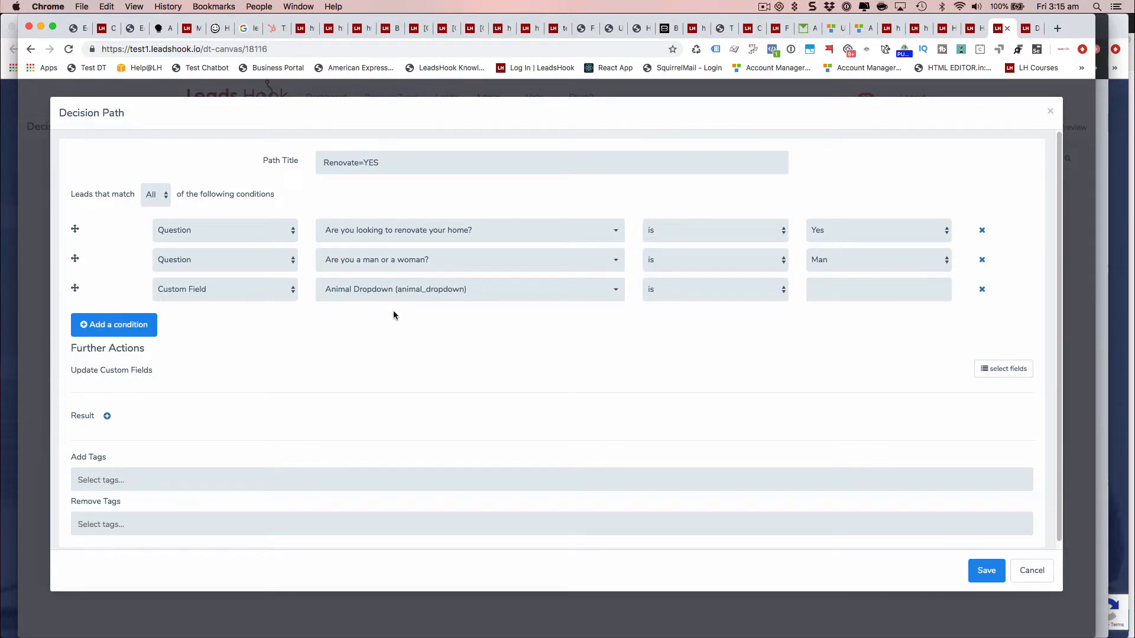
pyautogui.click(843, 289)
pyautogui.write('dog')
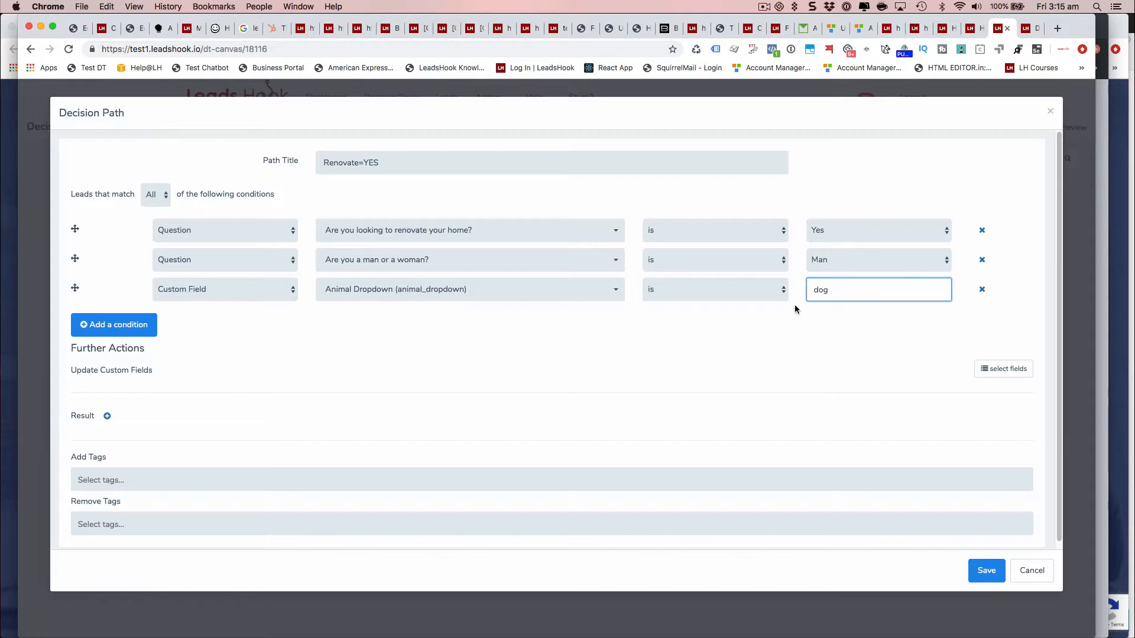
pyautogui.click(771, 353)
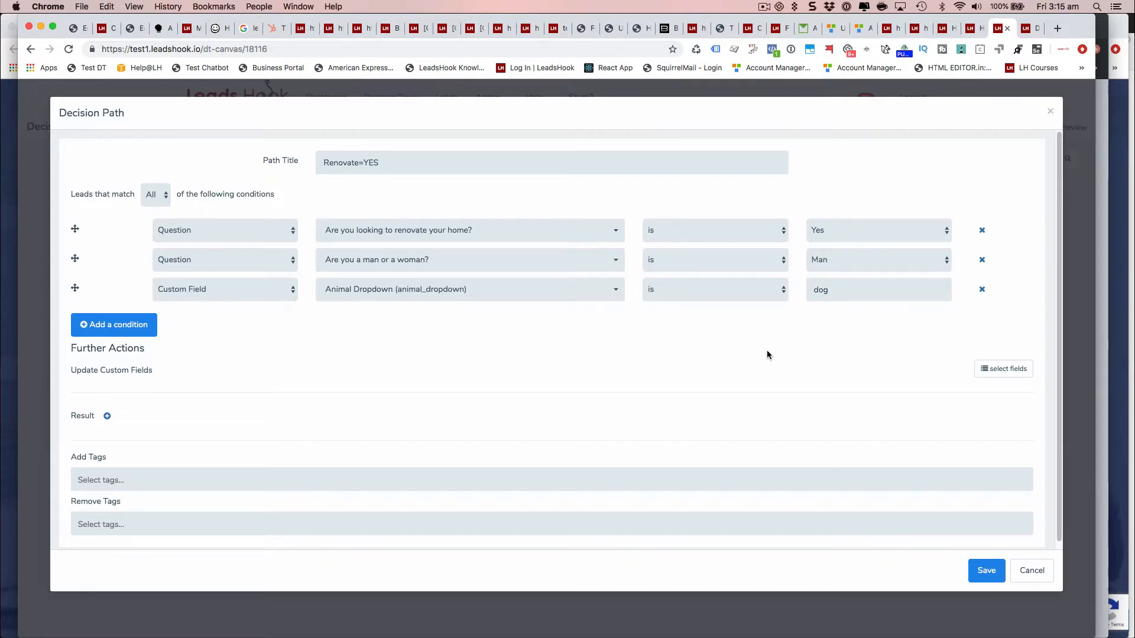
pyautogui.click(986, 571)
pyautogui.click(903, 431)
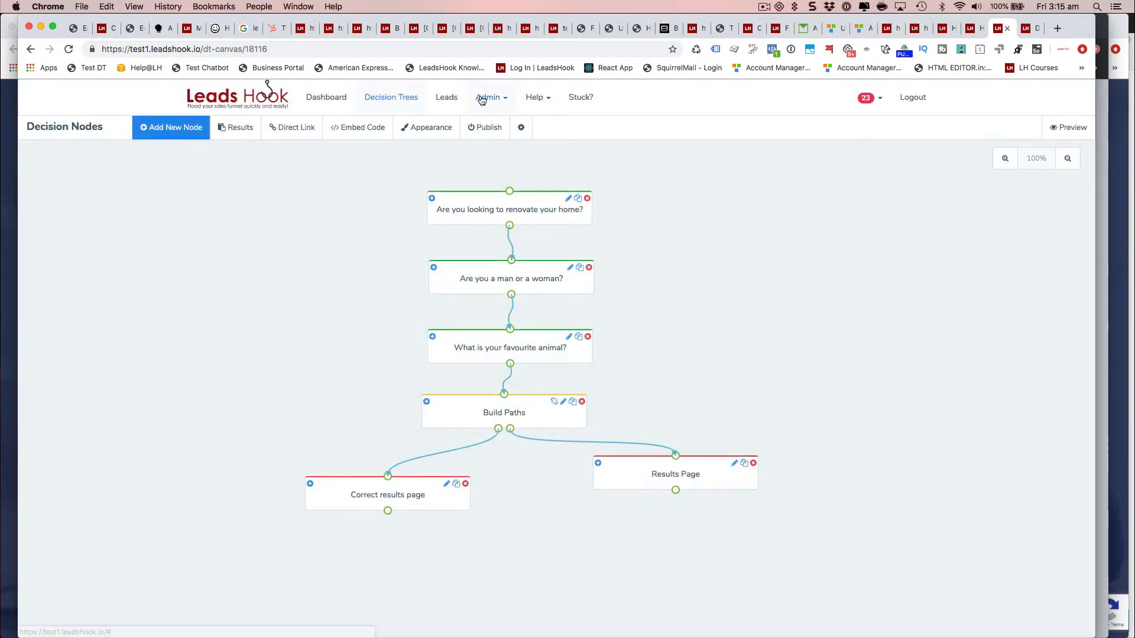
# Step: Open the custom fields settings in a separate tab and filter the answer fields by "anima"
pyautogui.click(485, 98)
pyautogui.rightClick(520, 172)
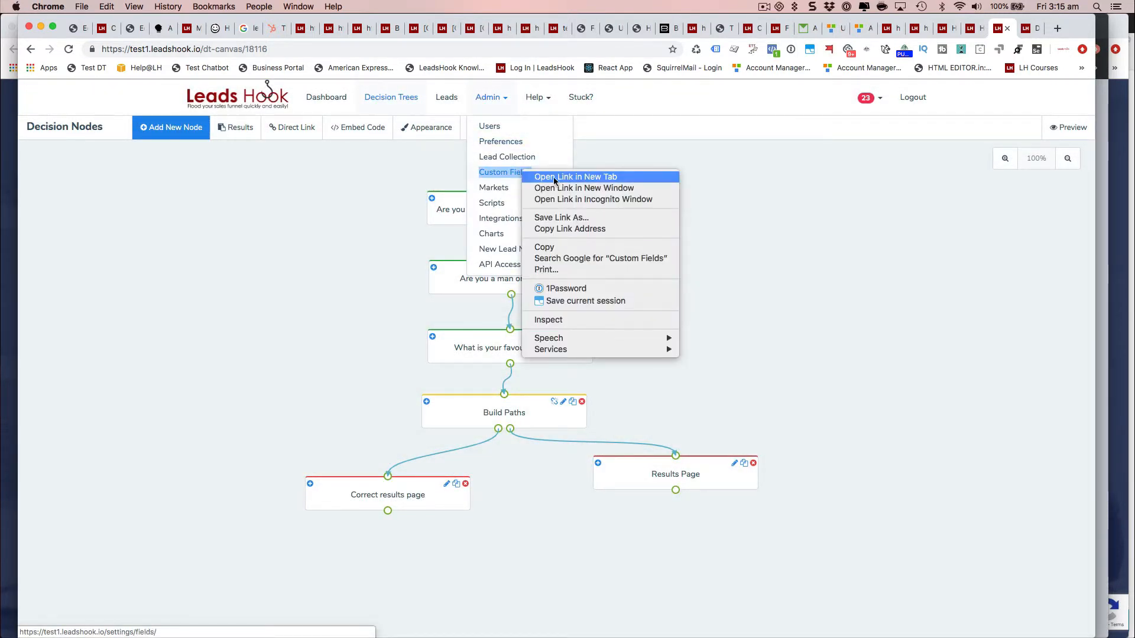
pyautogui.click(549, 174)
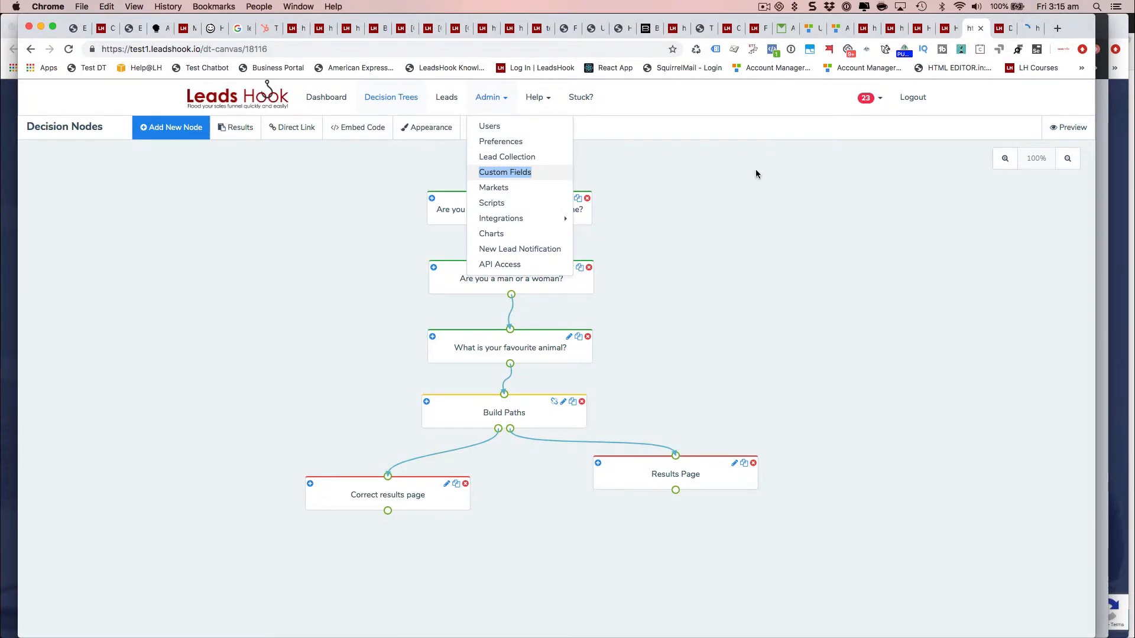
pyautogui.click(1003, 33)
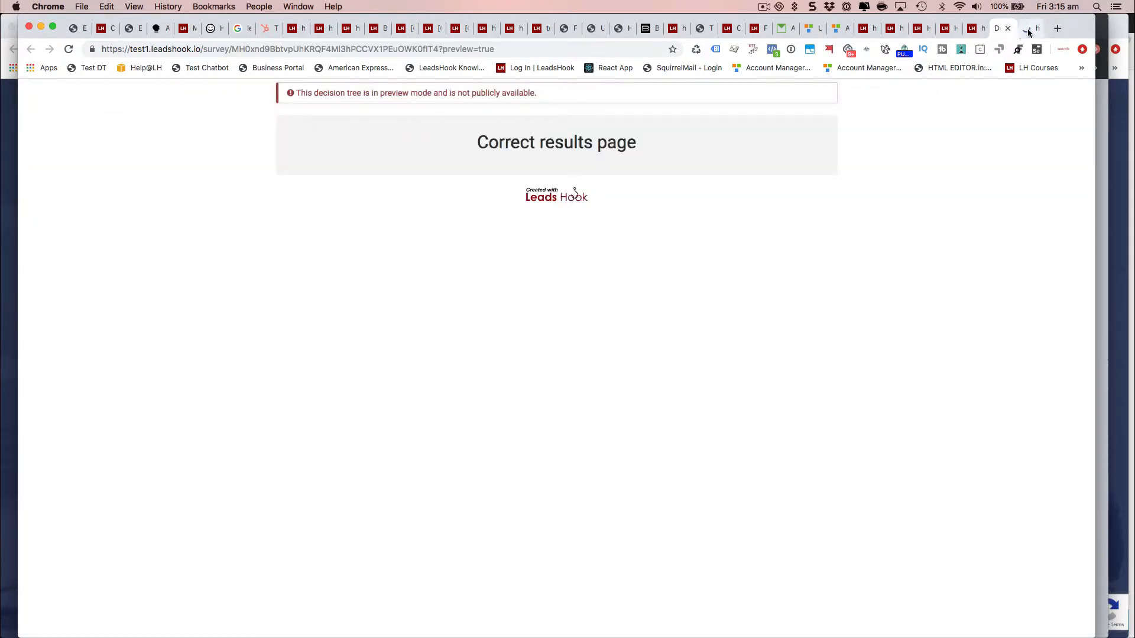
pyautogui.click(1029, 28)
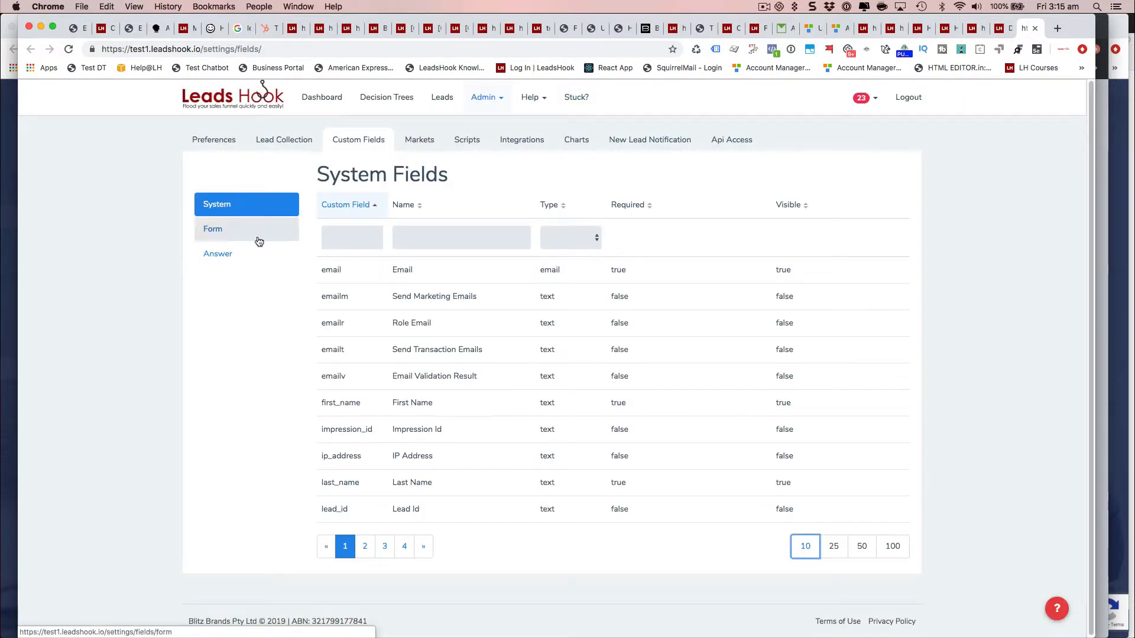
pyautogui.click(302, 264)
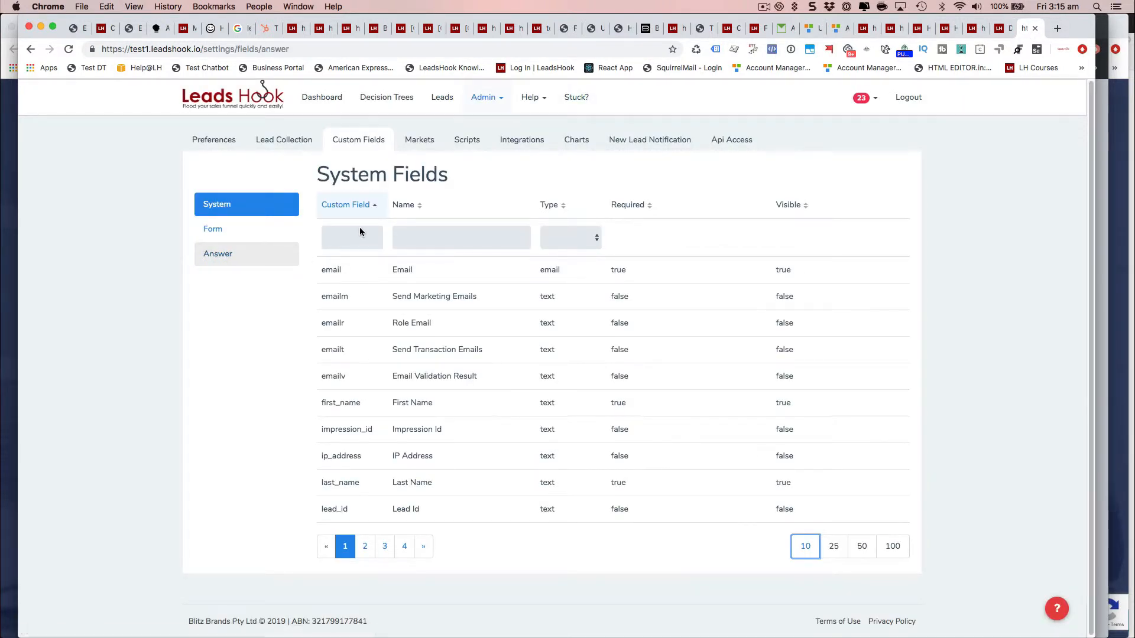
pyautogui.click(354, 238)
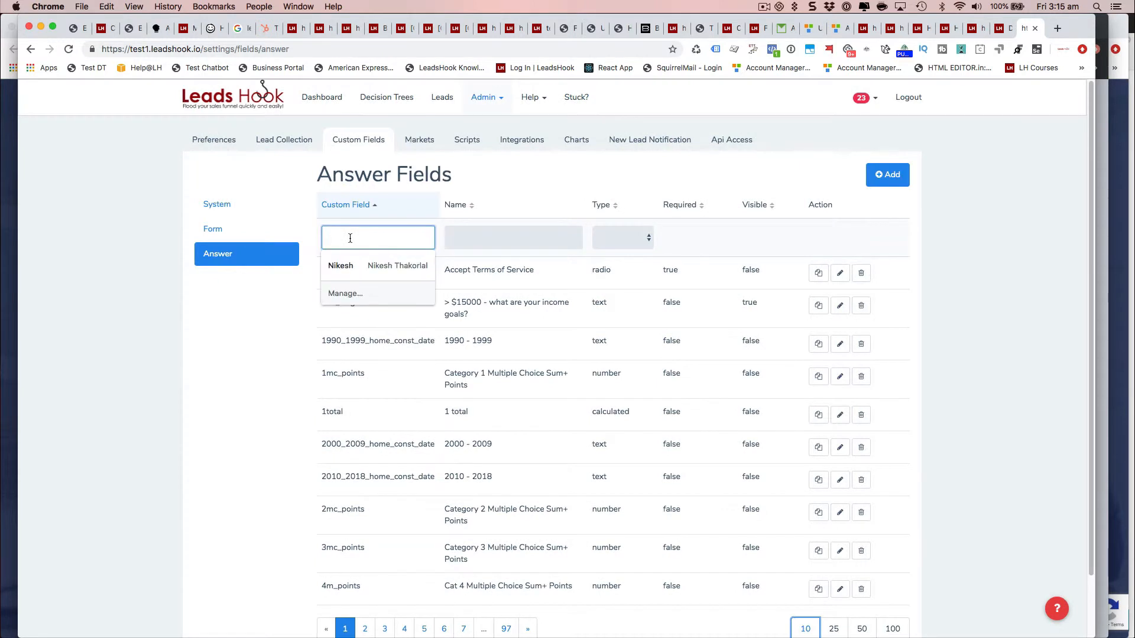
pyautogui.write('anima')
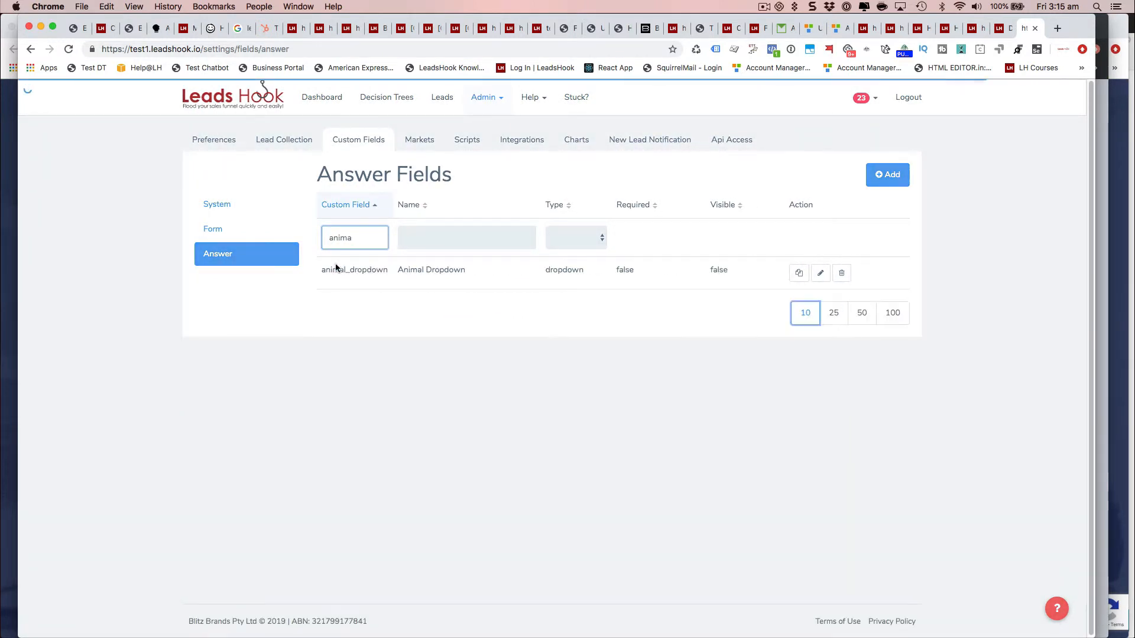
# Step: Examine the option values and labels of the animal_dropdown field, leaving its editor without saving
pyautogui.click(445, 327)
pyautogui.click(821, 272)
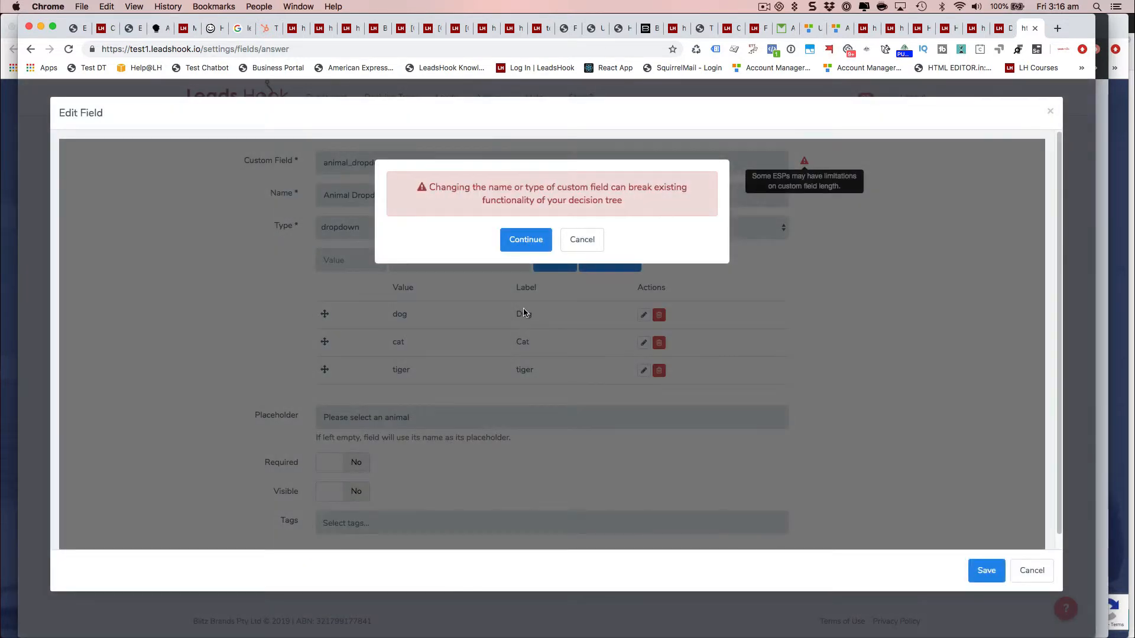
pyautogui.click(521, 240)
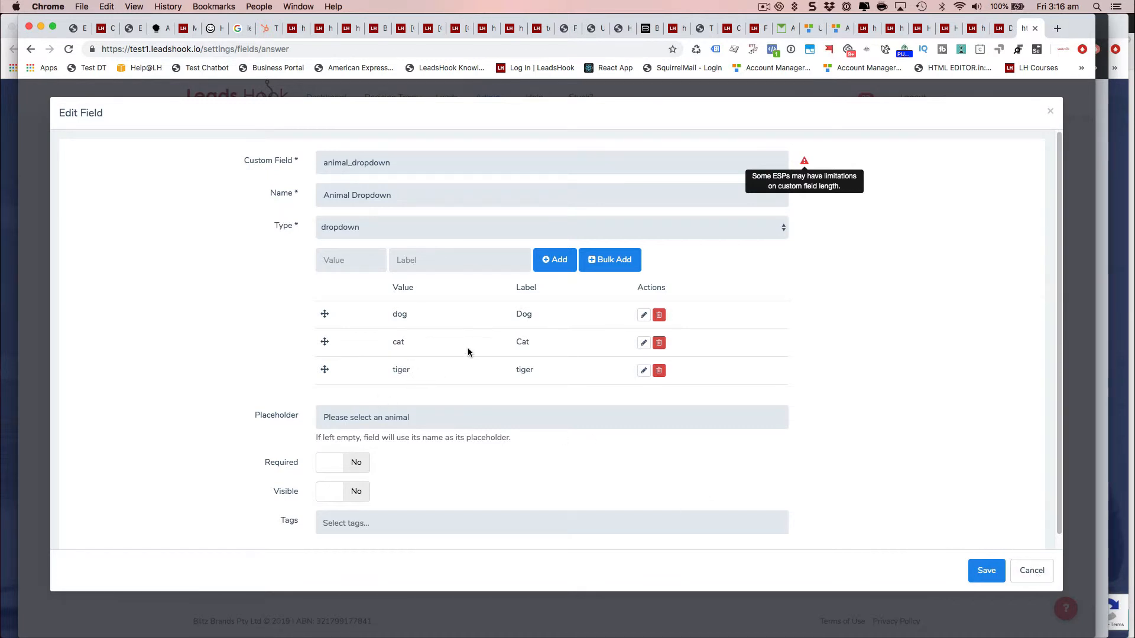
pyautogui.click(1038, 574)
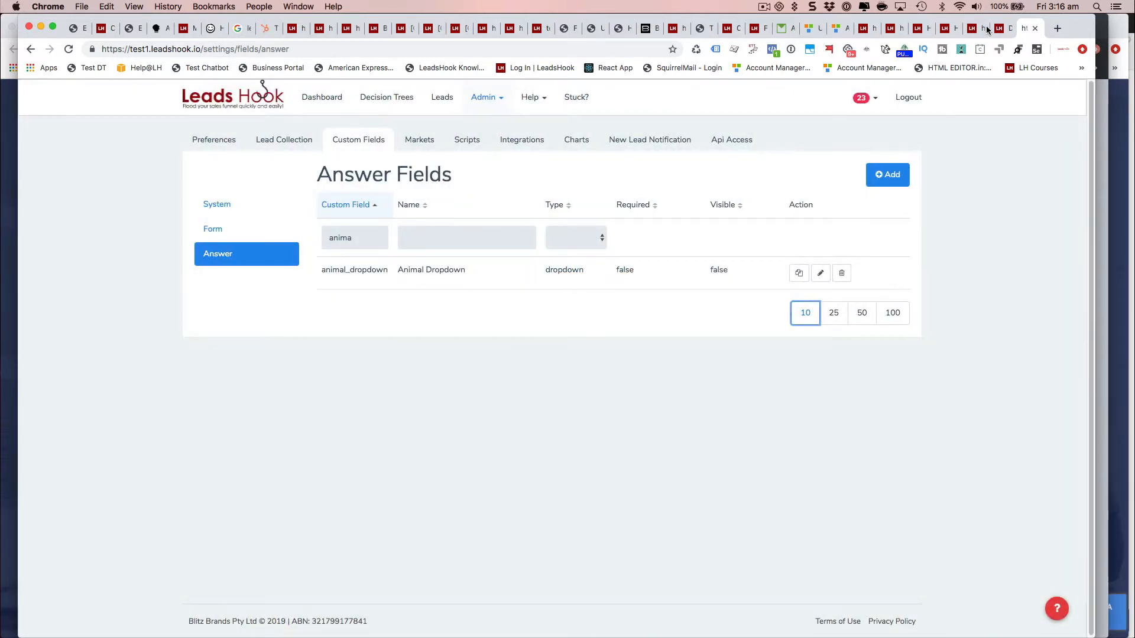
# Step: Return to the decision tree, review the Renovate=YES path's conditions in Build Paths without changing them, and save the node
pyautogui.click(986, 29)
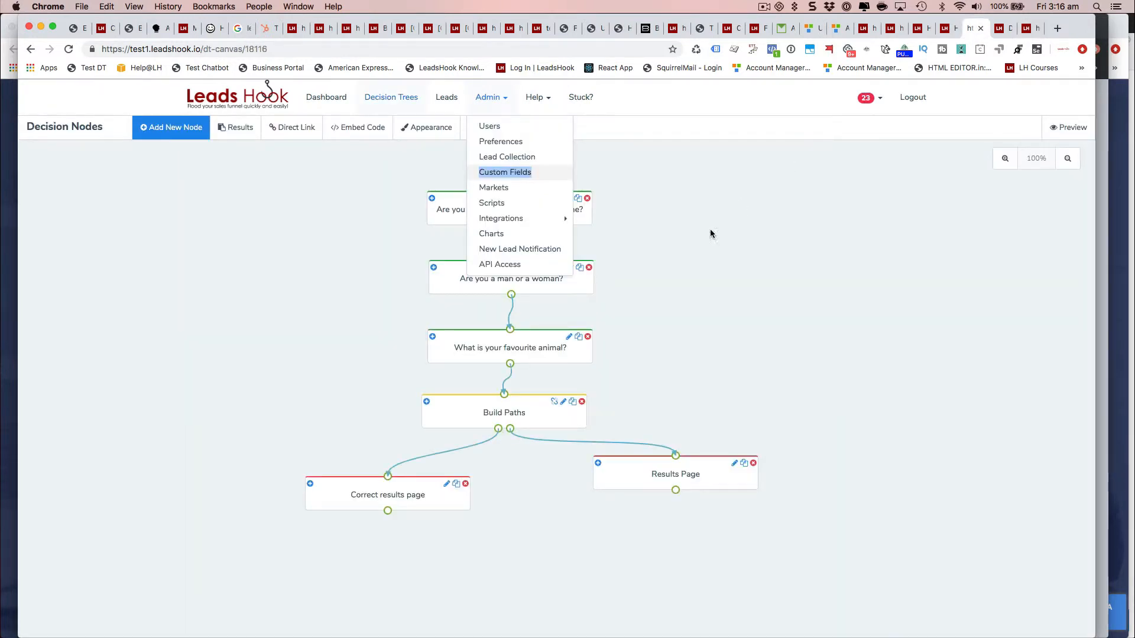
pyautogui.click(643, 347)
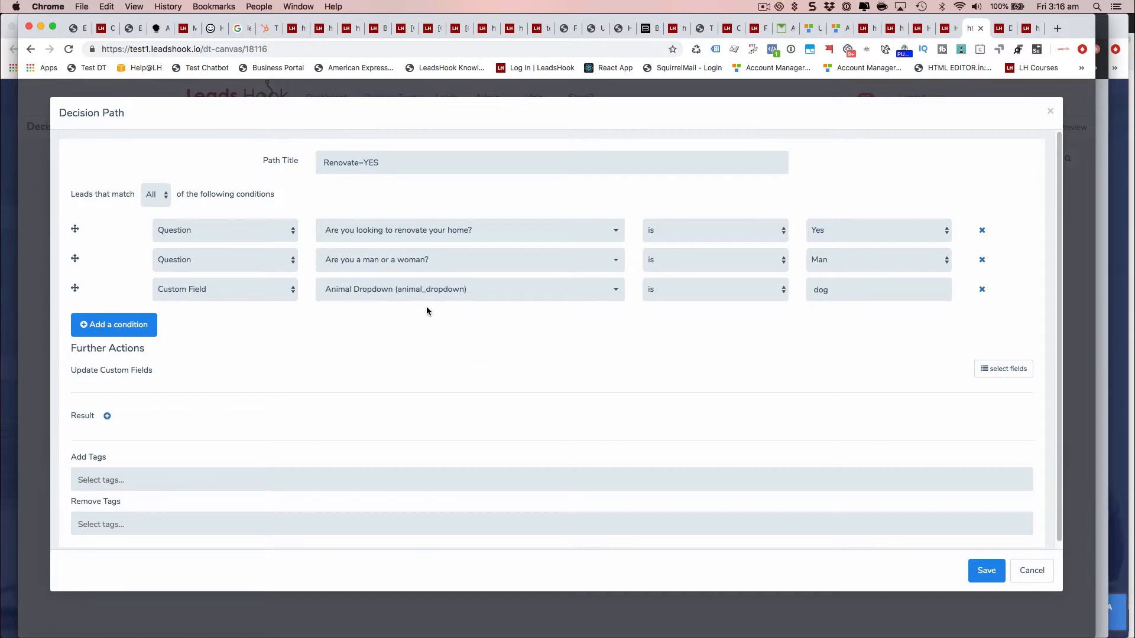
pyautogui.click(1044, 583)
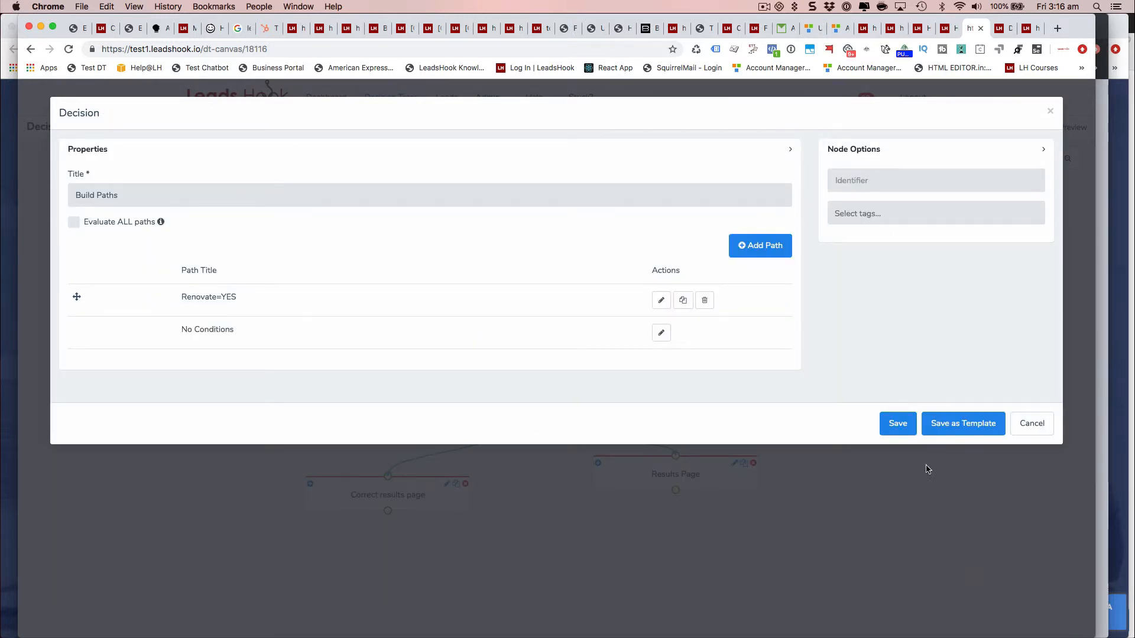
pyautogui.click(894, 423)
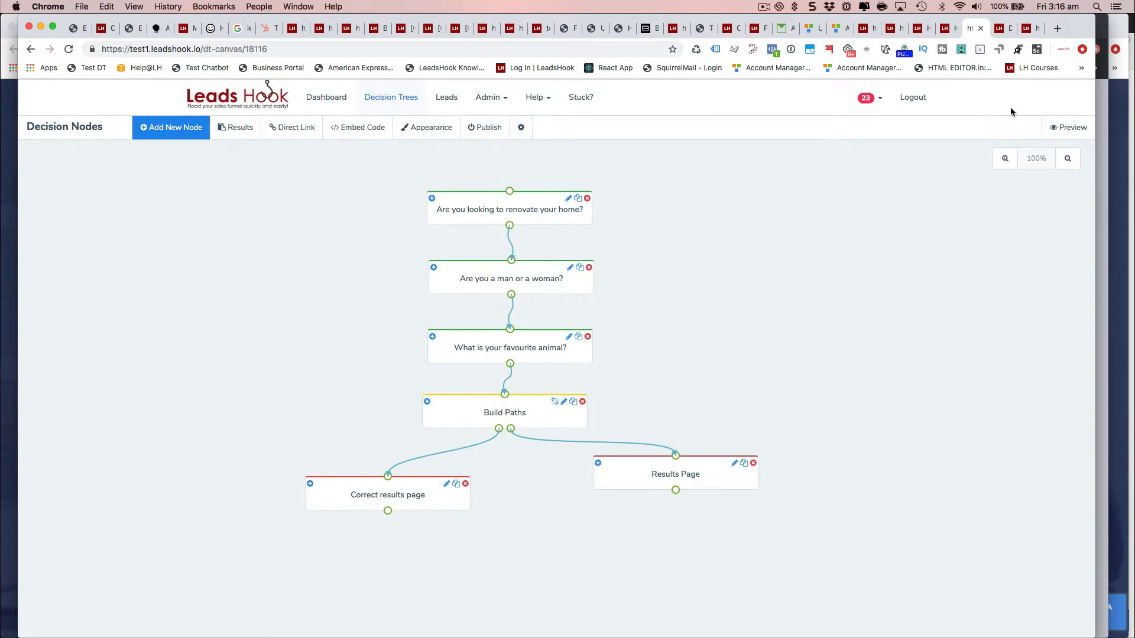
# Step: Rerun the decision tree preview with the animal condition in place, answering Yes, Man, and Dog, and submit the answers
pyautogui.click(998, 33)
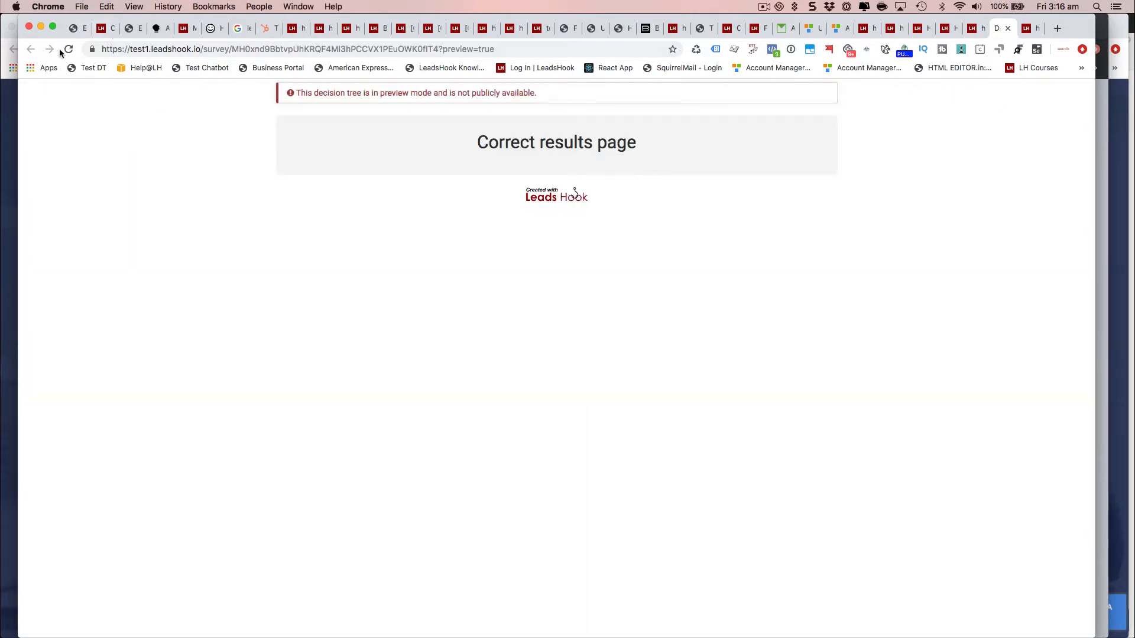
pyautogui.press('super+r')
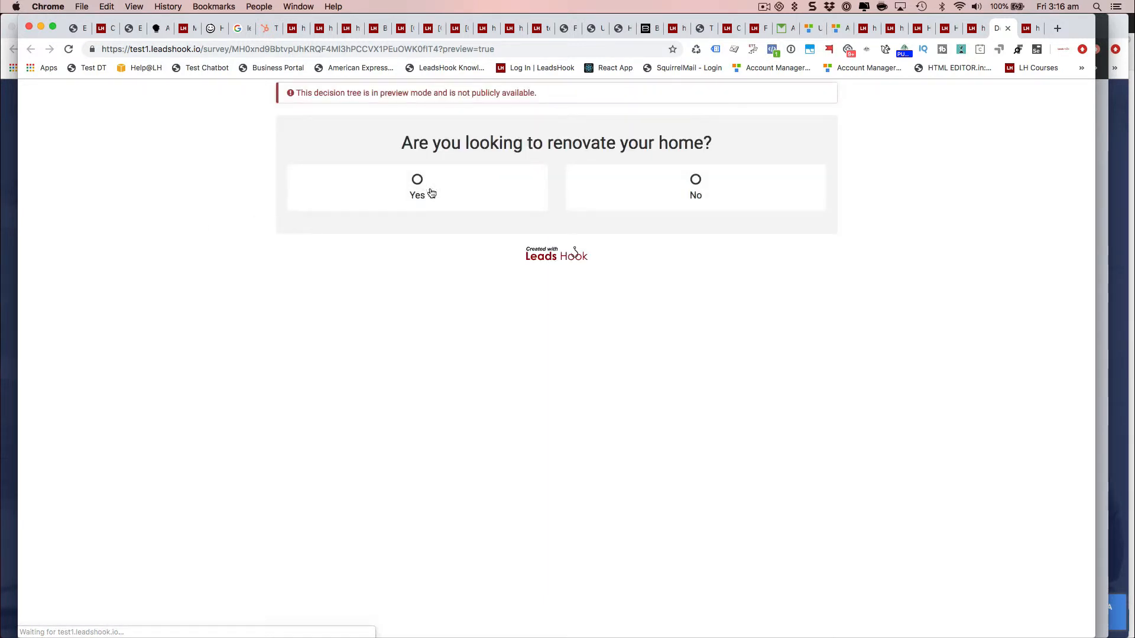
pyautogui.click(429, 192)
pyautogui.click(314, 201)
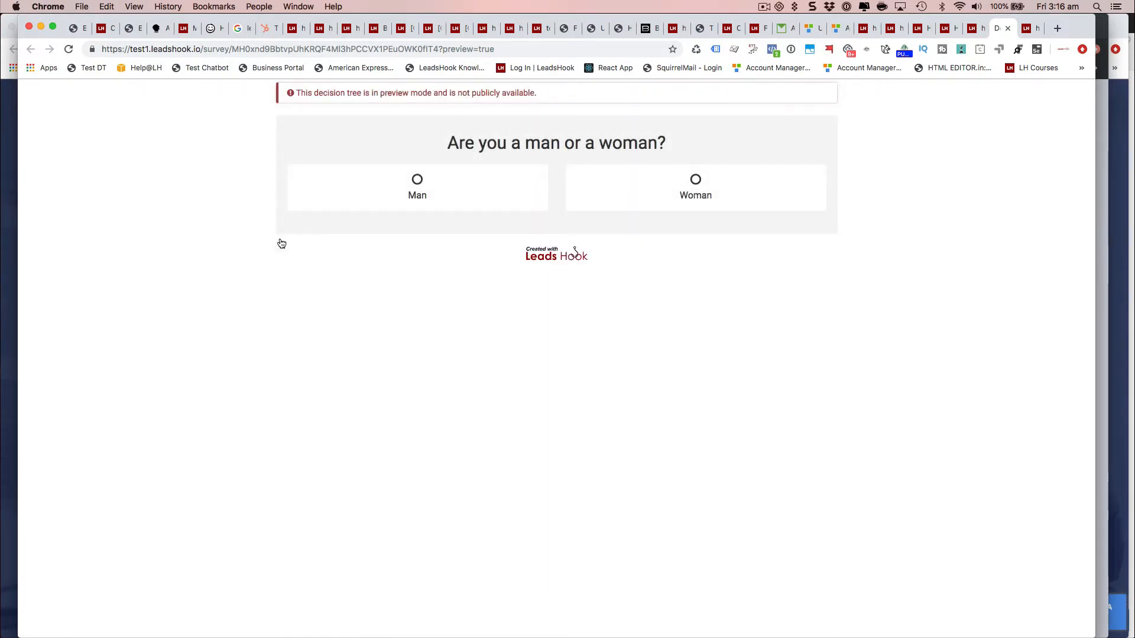
pyautogui.click(377, 174)
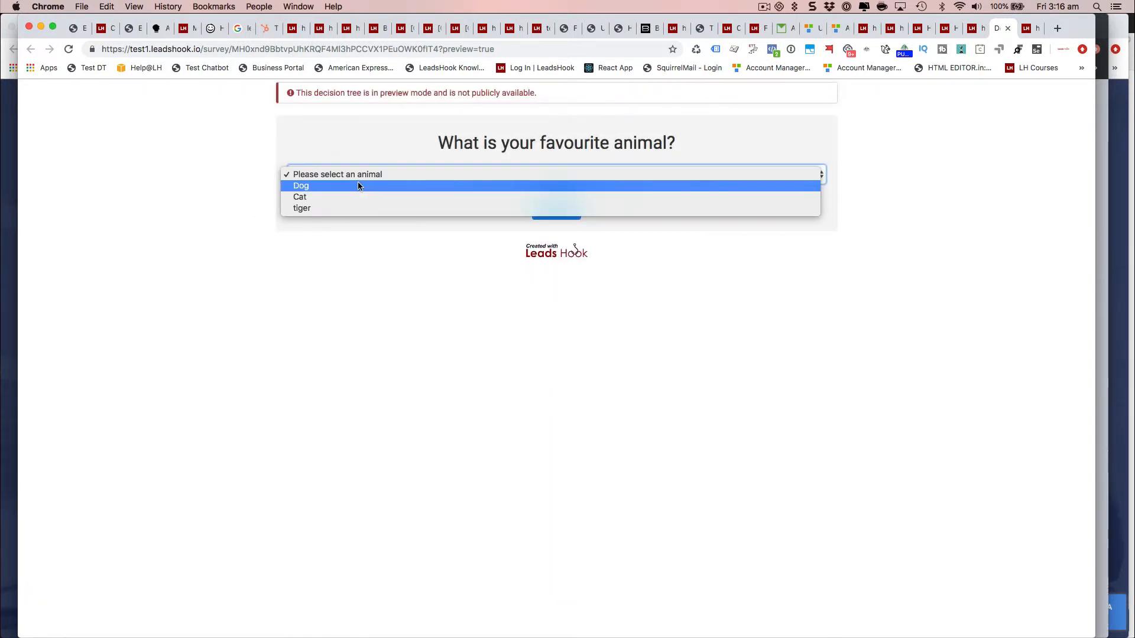
pyautogui.click(358, 185)
pyautogui.click(563, 213)
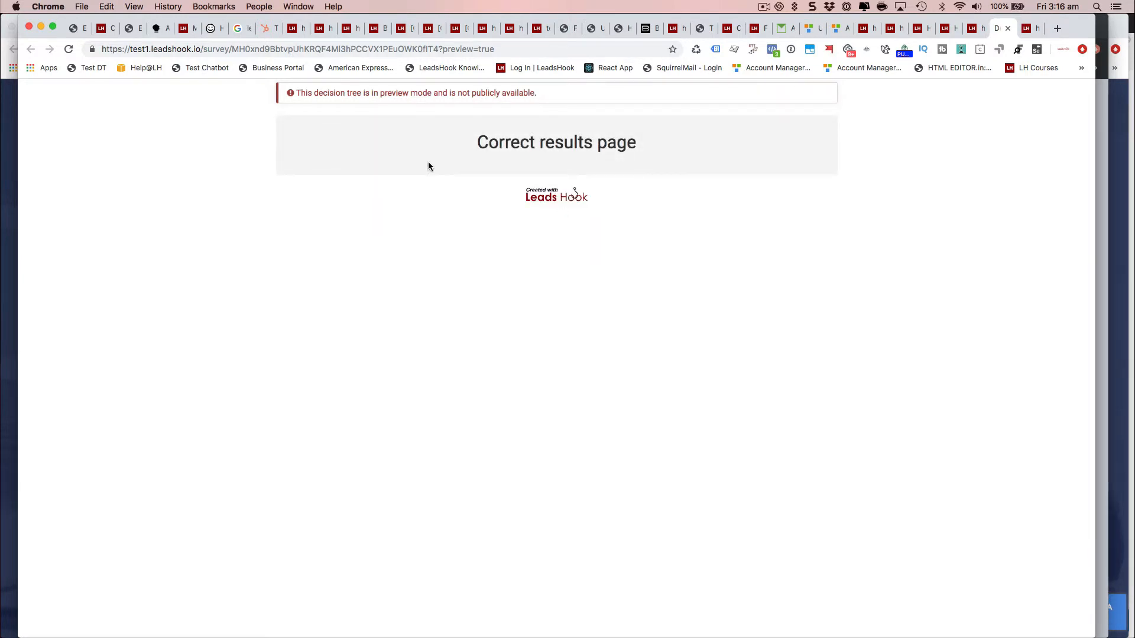
# Step: Return to the decision tree canvas and open the Renovate=YES path of the Build Paths node to review its conditions
pyautogui.click(1032, 28)
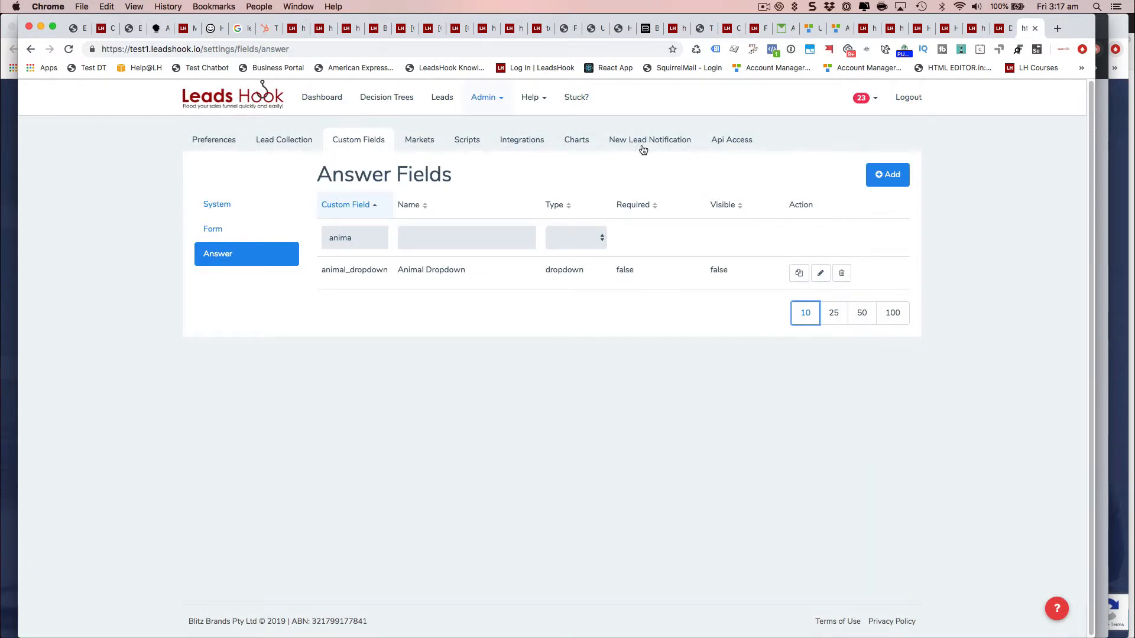
pyautogui.click(971, 29)
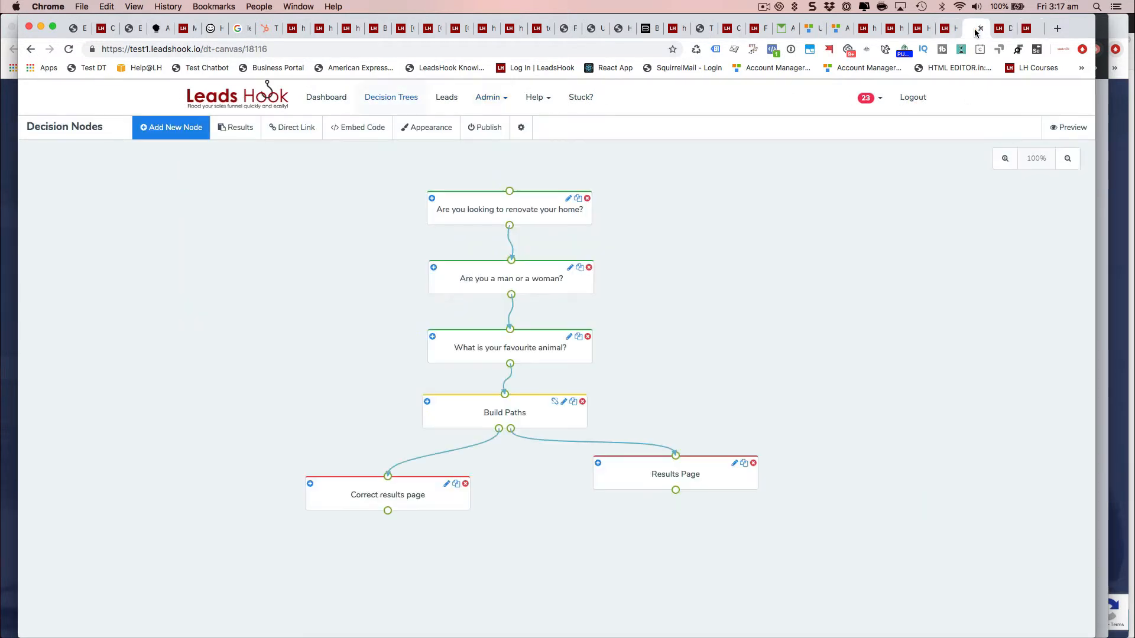
pyautogui.click(497, 413)
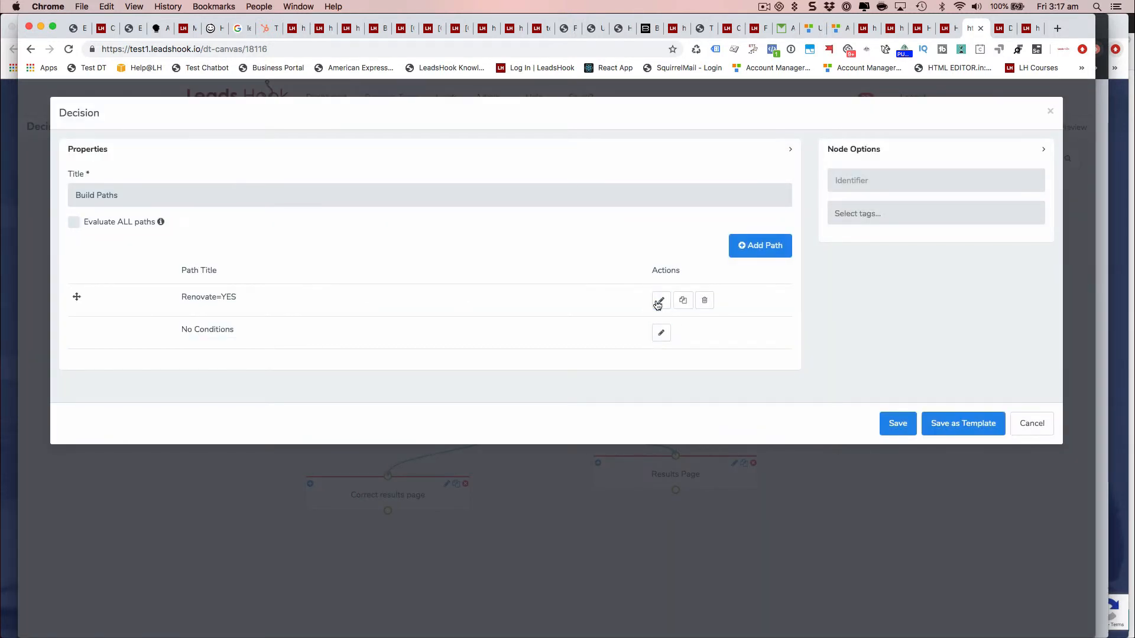
pyautogui.click(661, 301)
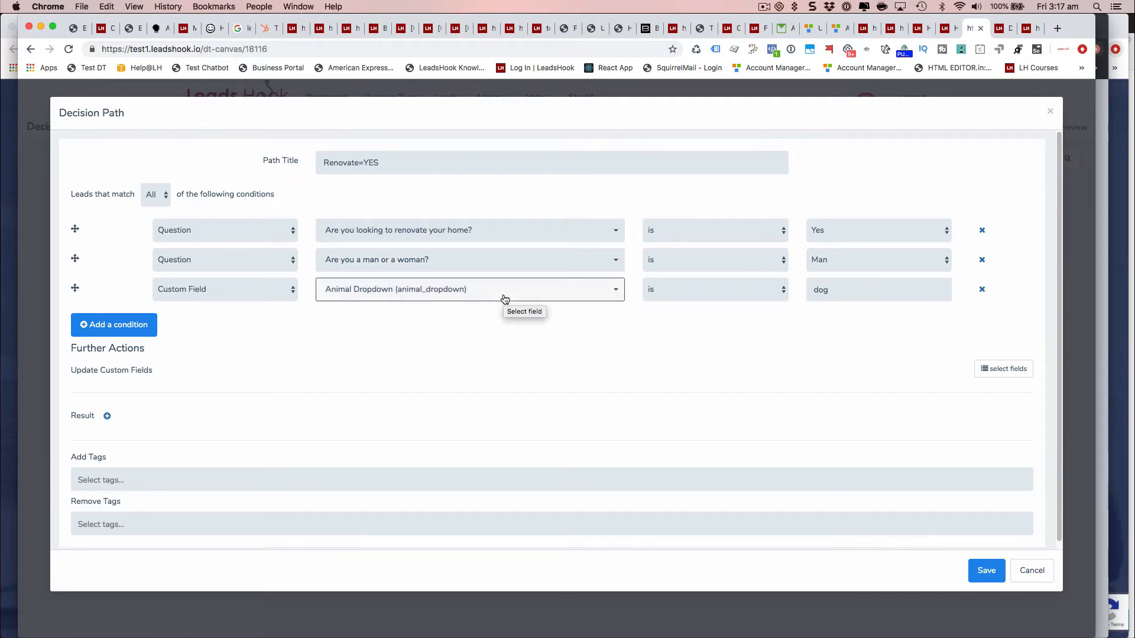
# Step: Try matching any of the Renovate=YES path's conditions, restore the match setting to All, and save the path
pyautogui.click(155, 197)
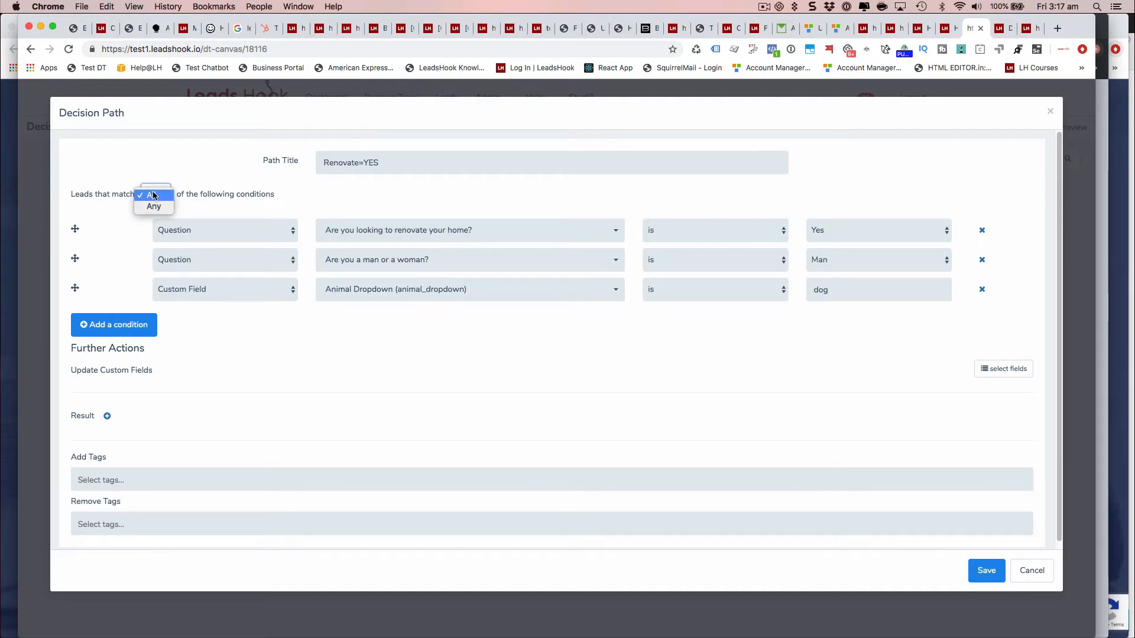
pyautogui.click(153, 205)
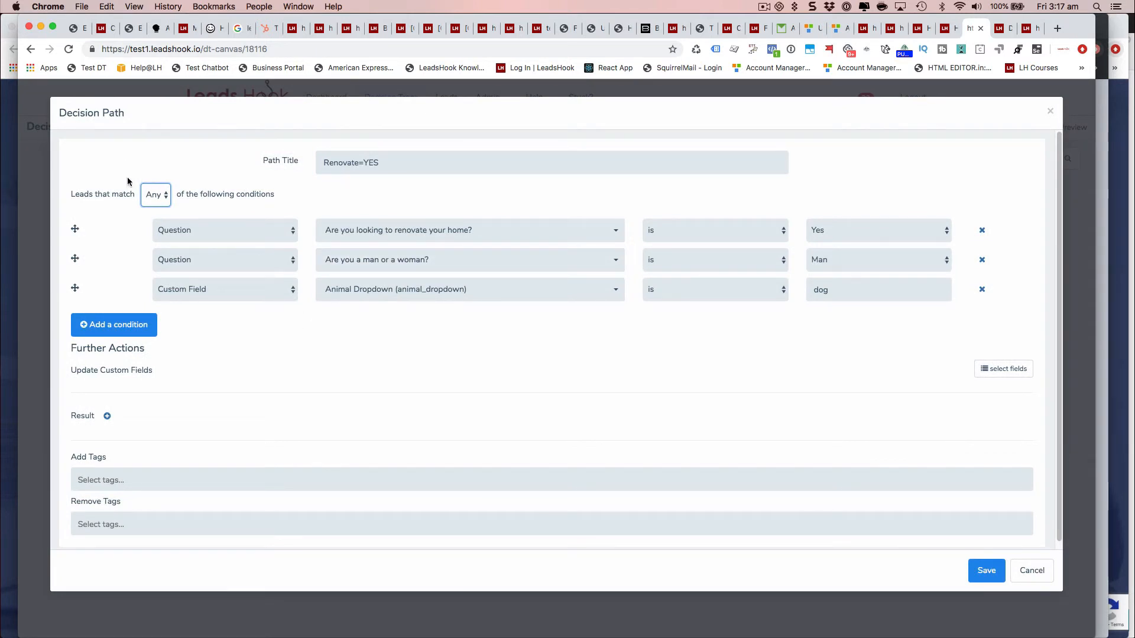
pyautogui.click(151, 197)
pyautogui.click(151, 183)
pyautogui.click(987, 575)
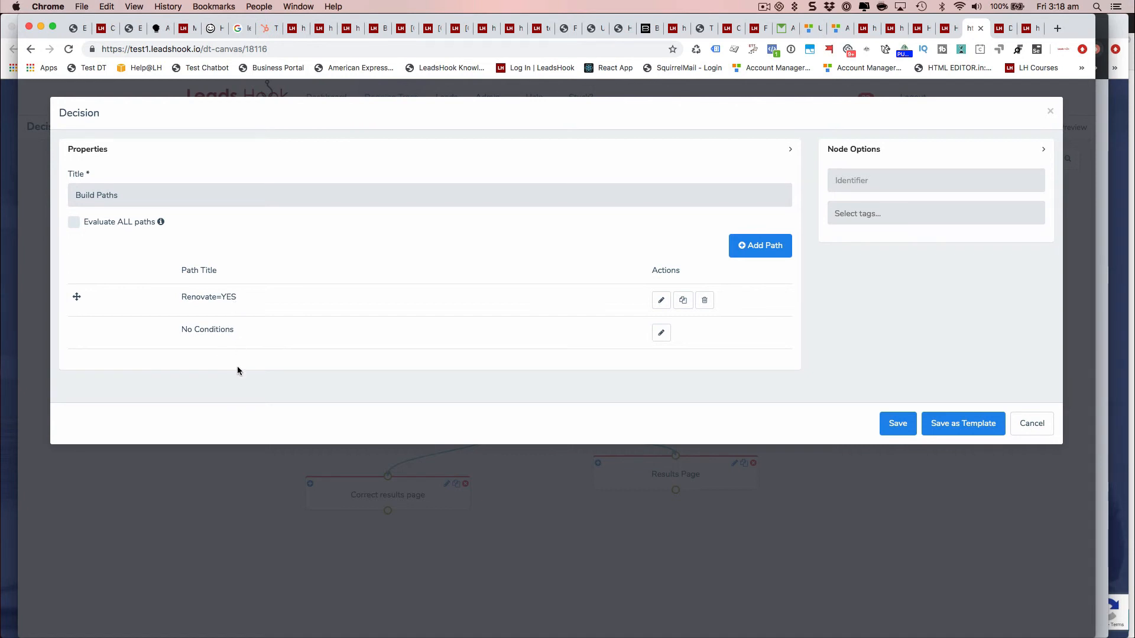
# Step: Try enabling Evaluate ALL paths and view the results selection for the Renovate=YES path, cancelling both the path and node edits
pyautogui.click(75, 226)
pyautogui.moveTo(164, 228)
pyautogui.click(660, 301)
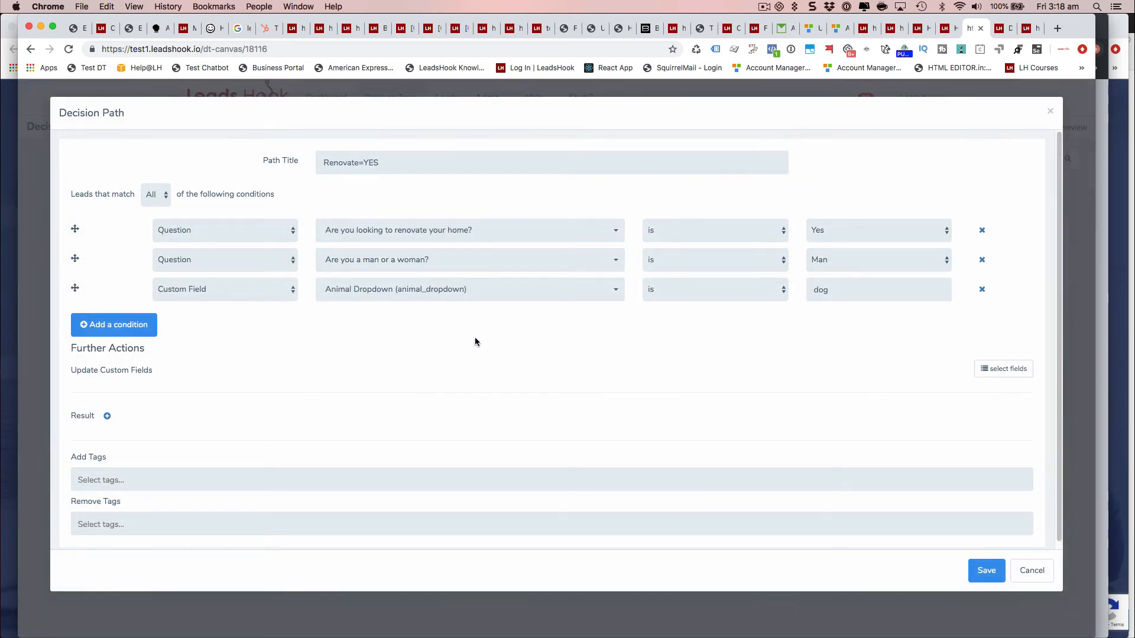
pyautogui.click(108, 416)
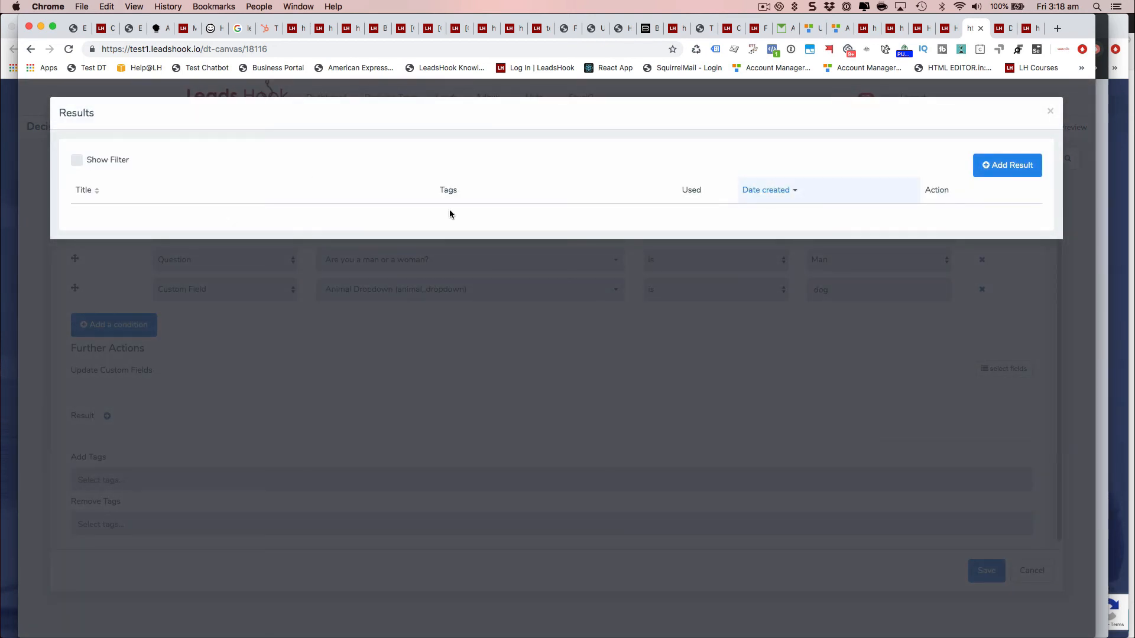
pyautogui.click(1050, 112)
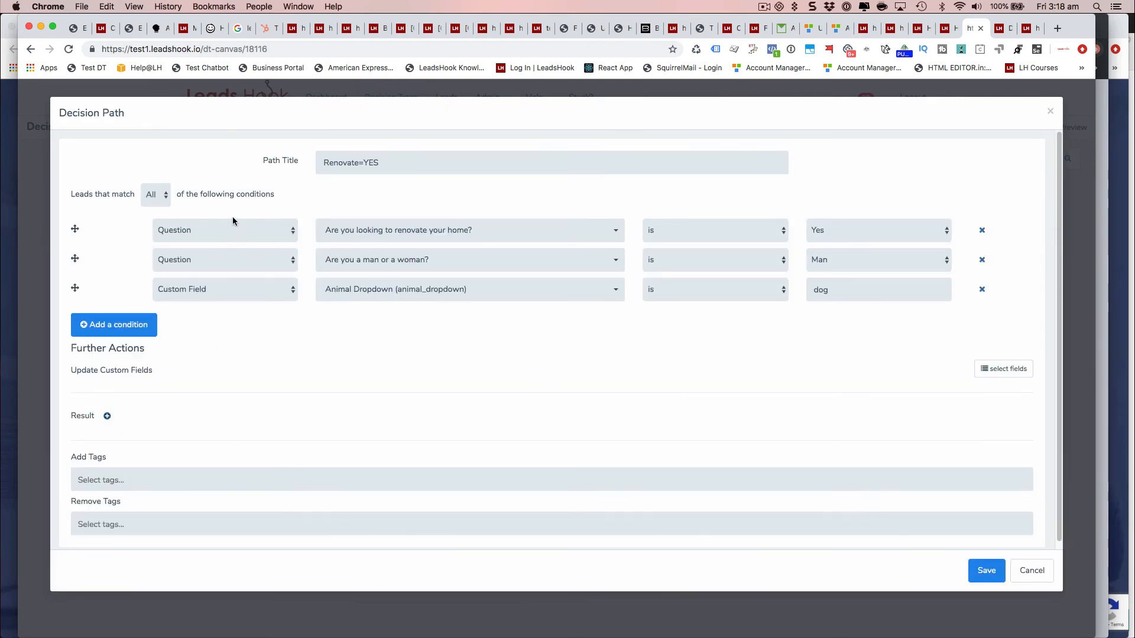
pyautogui.click(1027, 571)
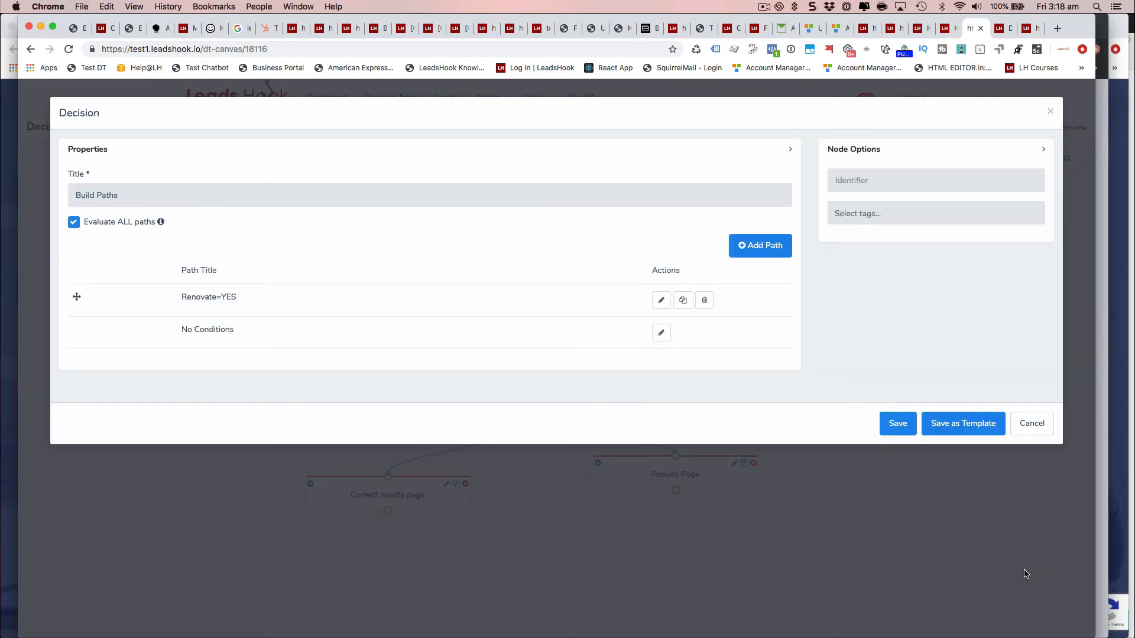
pyautogui.click(1031, 425)
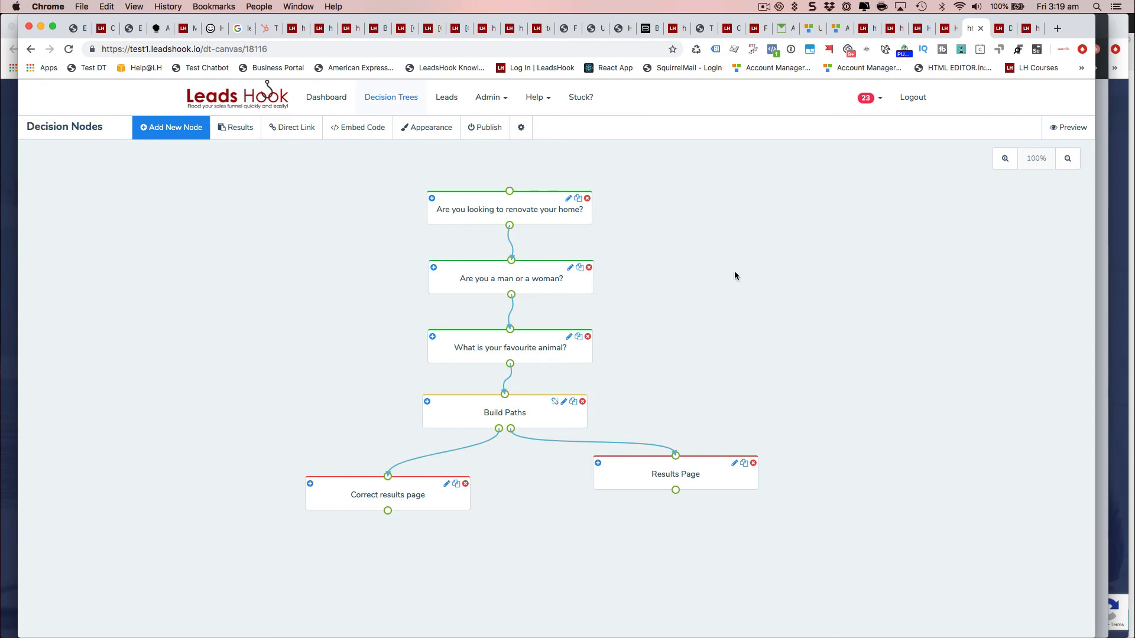
pyautogui.click(765, 6)
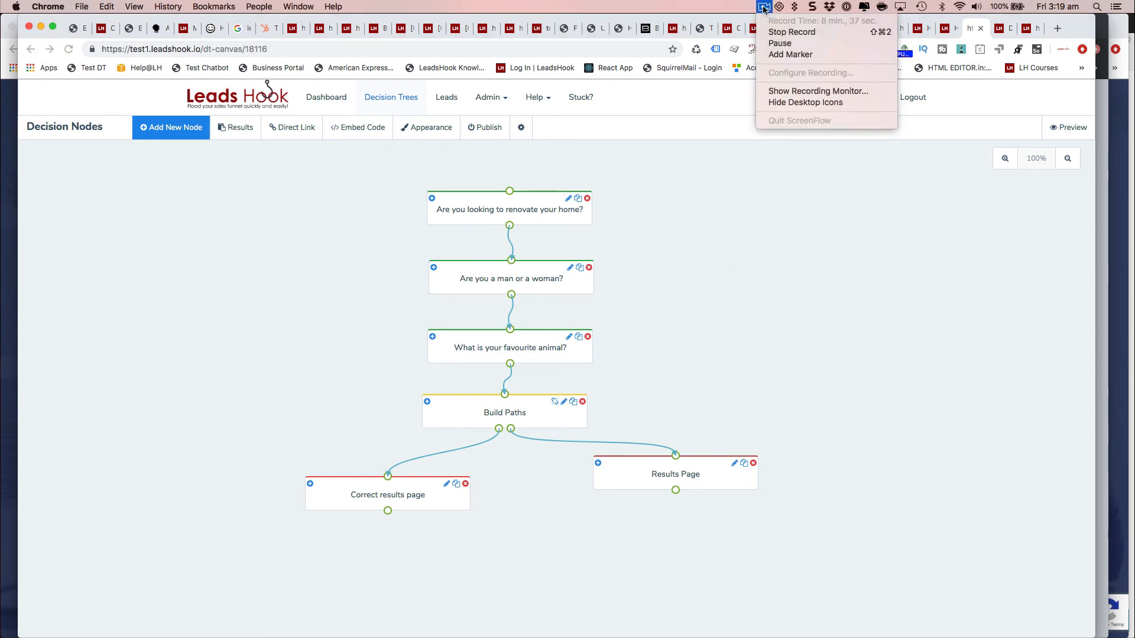